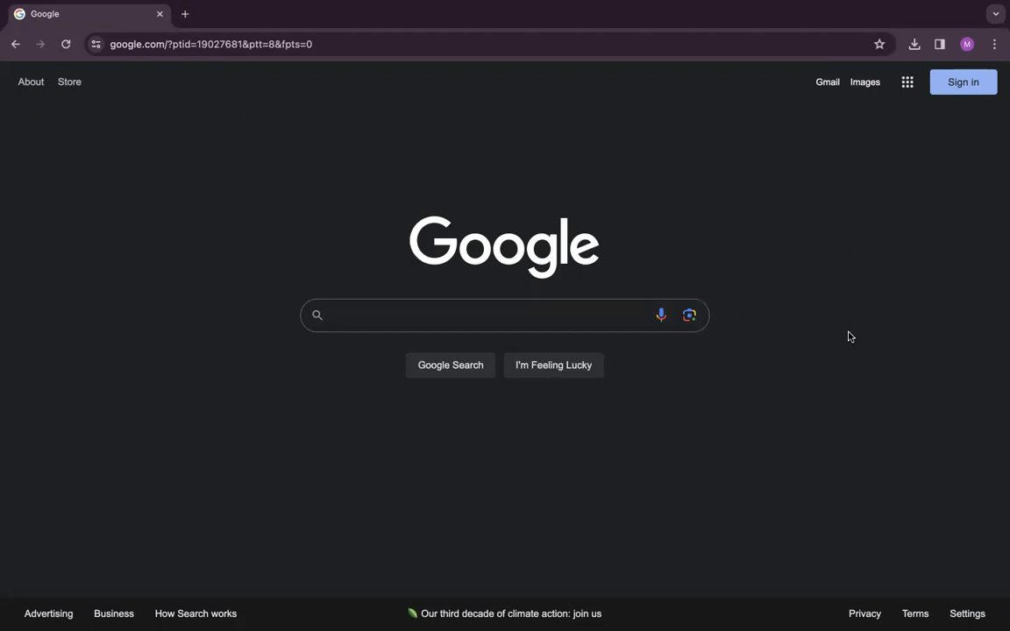
# Step: Search Google for gatorcare.org and open the GatorCare website from the results
pyautogui.click(397, 317)
pyautogui.write('gator')
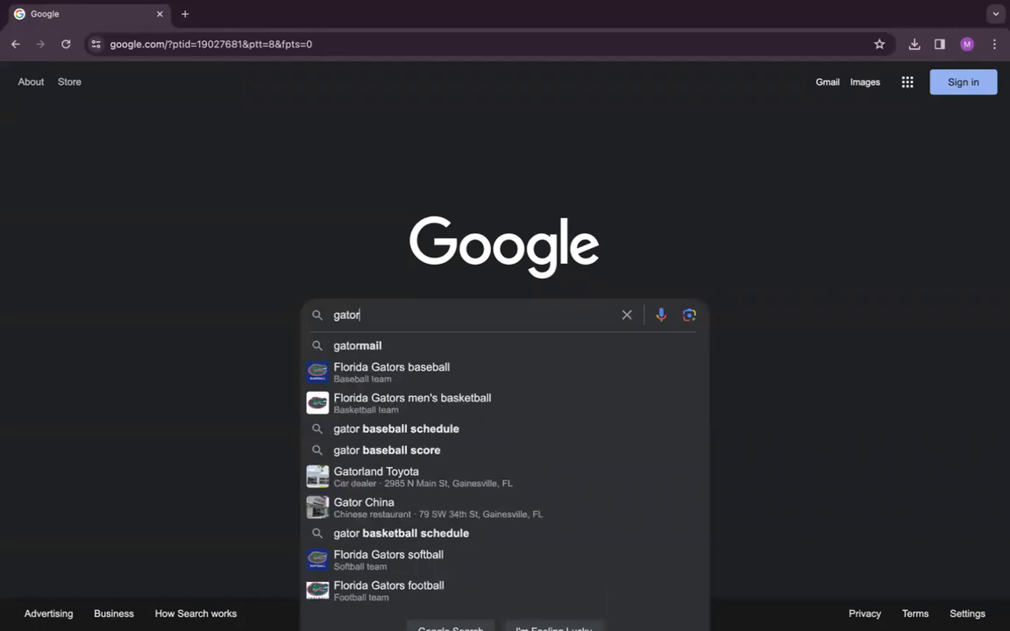
pyautogui.write(' ca')
pyautogui.press('BackSpace')
pyautogui.press('BackSpace')
pyautogui.press('BackSpace')
pyautogui.write('care.org')
pyautogui.press('Return')
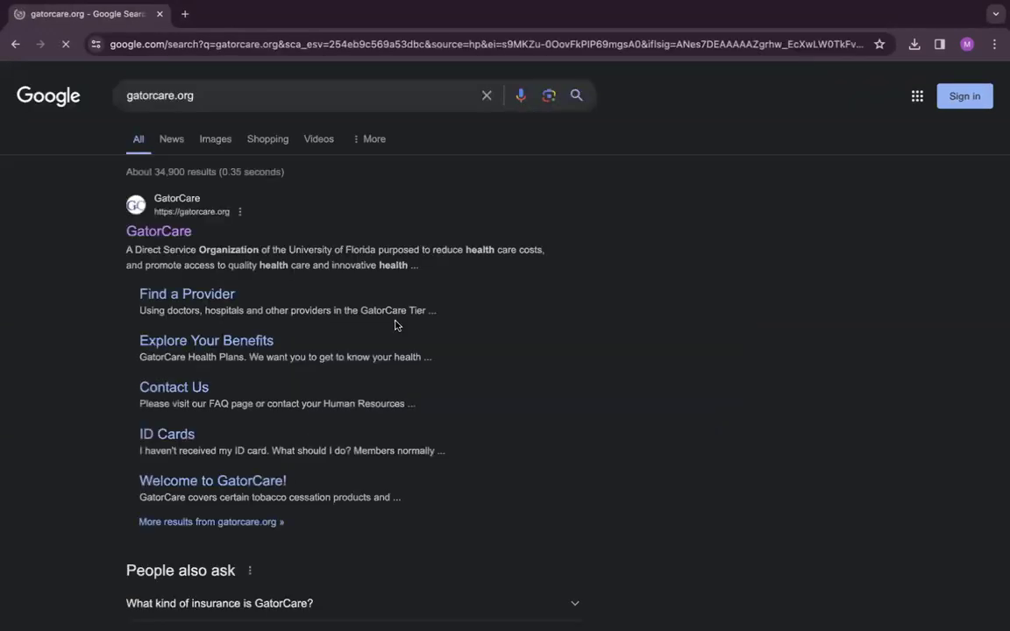
pyautogui.click(136, 230)
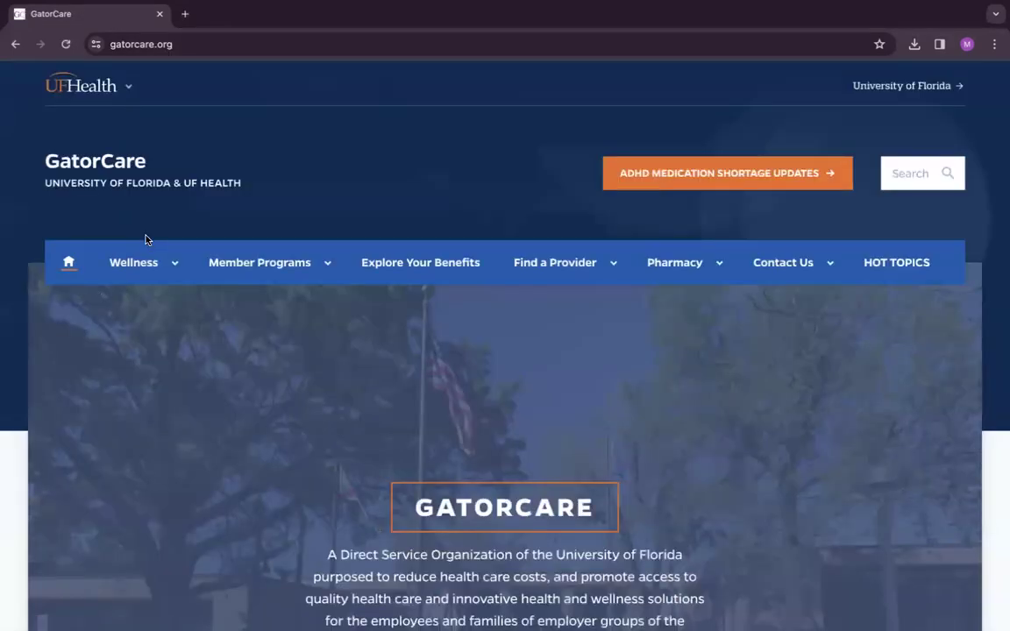
# Step: Open the Windows to Wellness page from the site's Wellness programs and resources
pyautogui.scroll(-2, 292, 322)
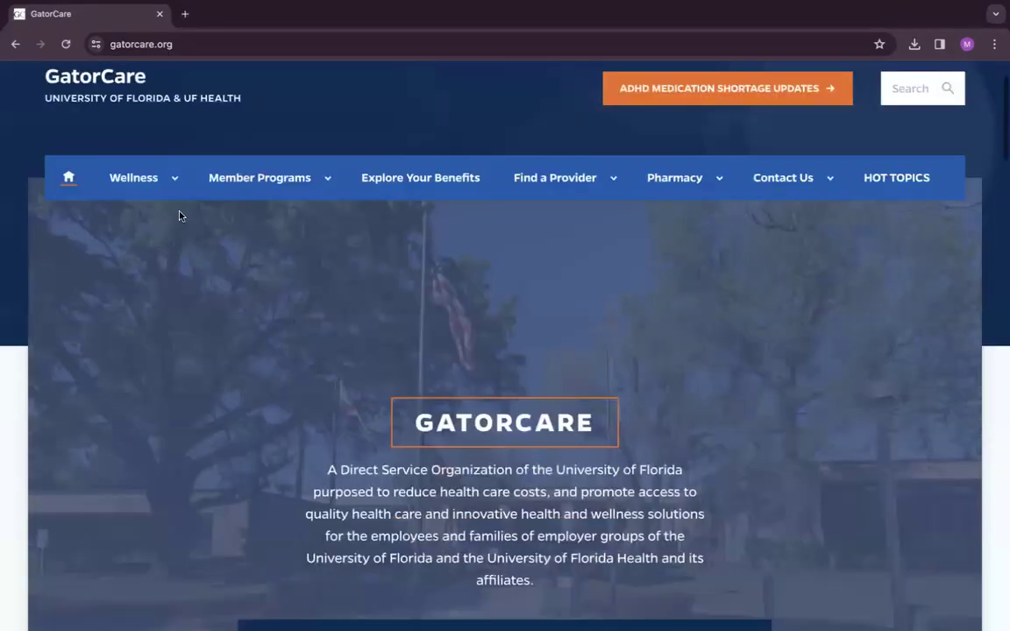
pyautogui.moveTo(151, 181)
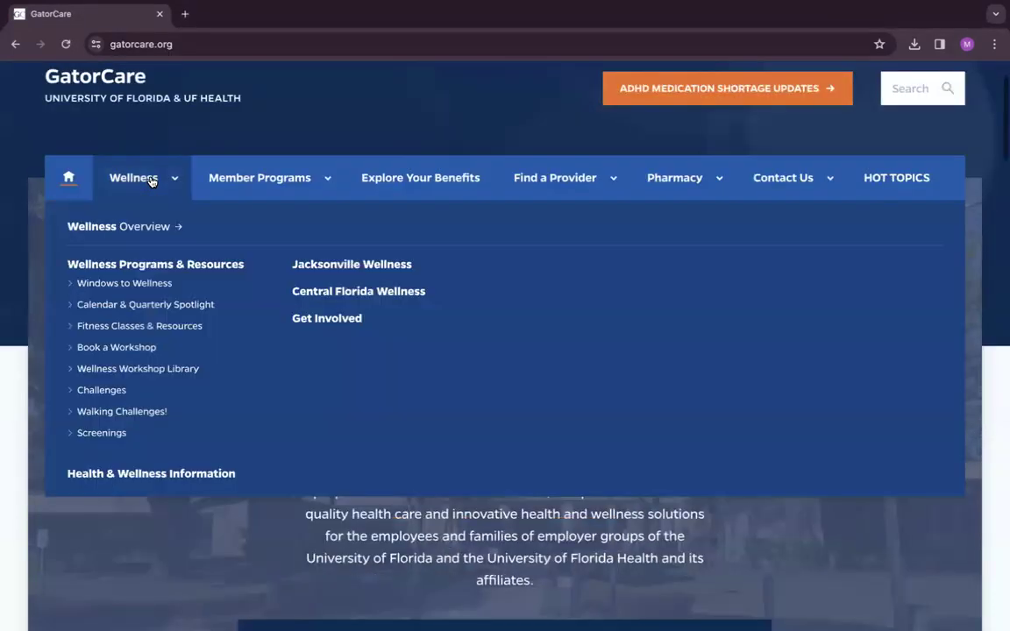
pyautogui.click(147, 287)
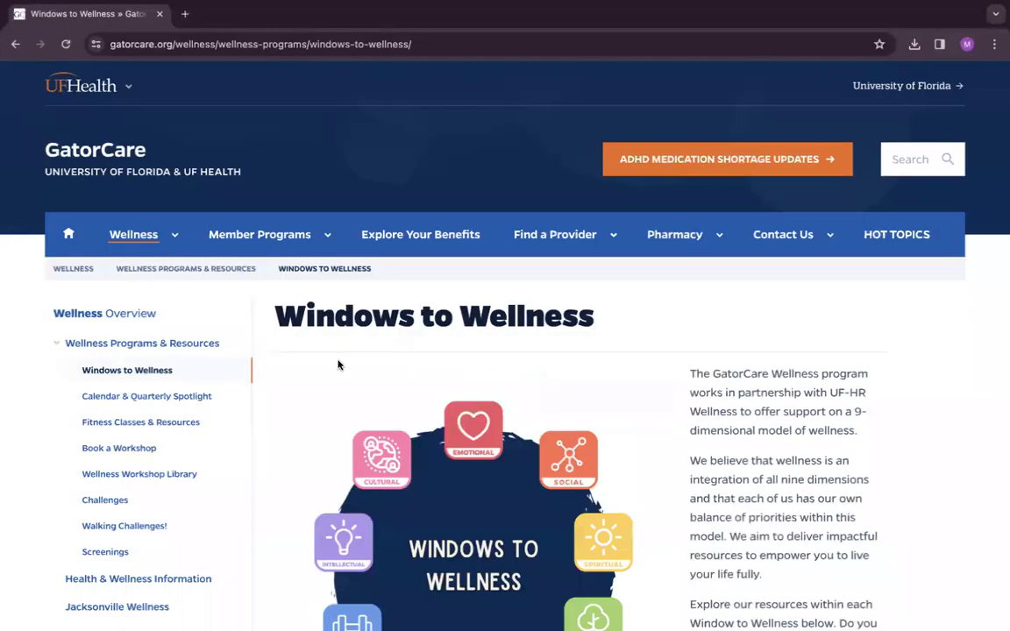
# Step: Open the Social Wellness resources from the list of wellness dimensions
pyautogui.scroll(-5, 338, 364)
pyautogui.scroll(-9, 338, 364)
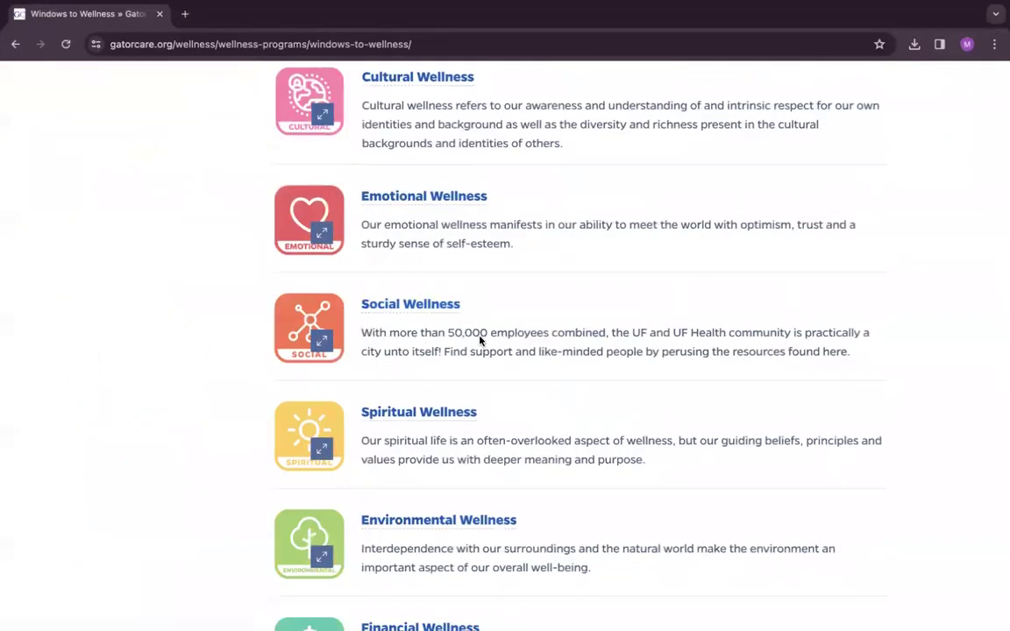
pyautogui.click(436, 307)
# Step: Open the featured Compass 4 Connectivity resource on the Social Wellness page
pyautogui.scroll(-6, 443, 419)
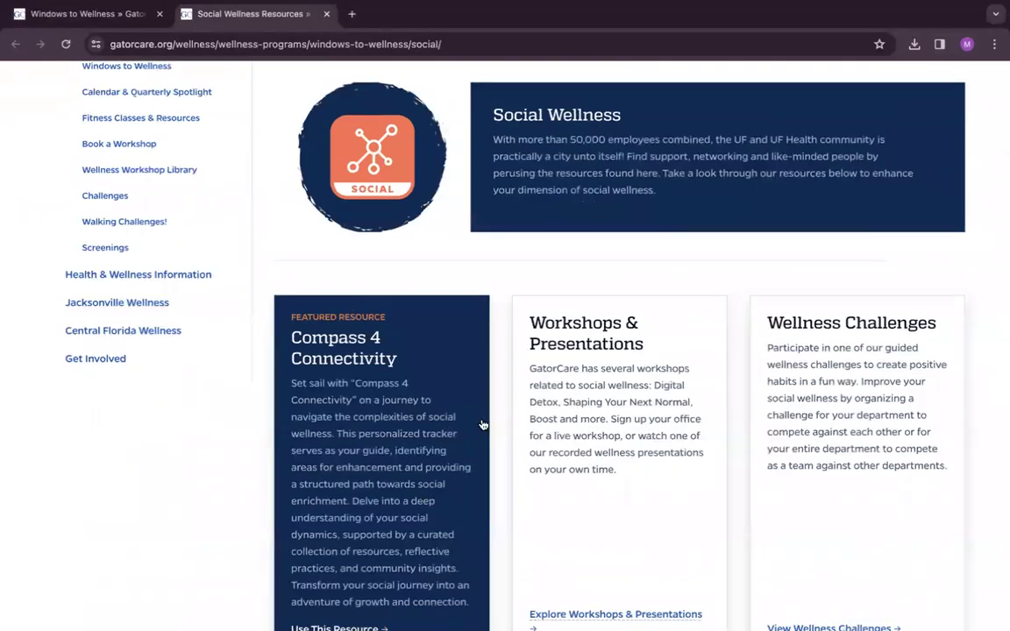
pyautogui.scroll(-3, 375, 419)
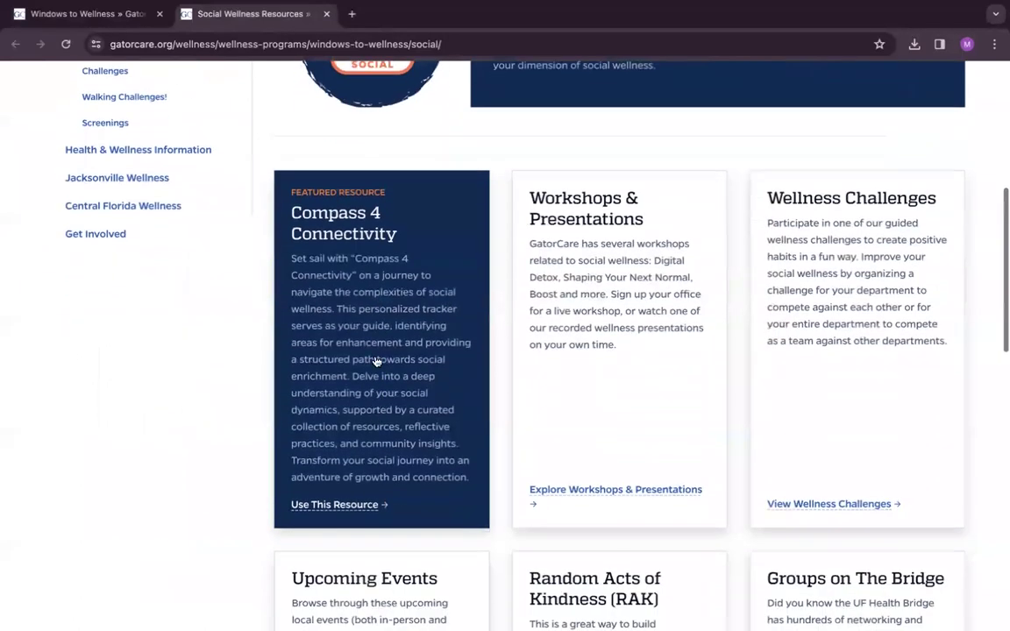
pyautogui.click(342, 505)
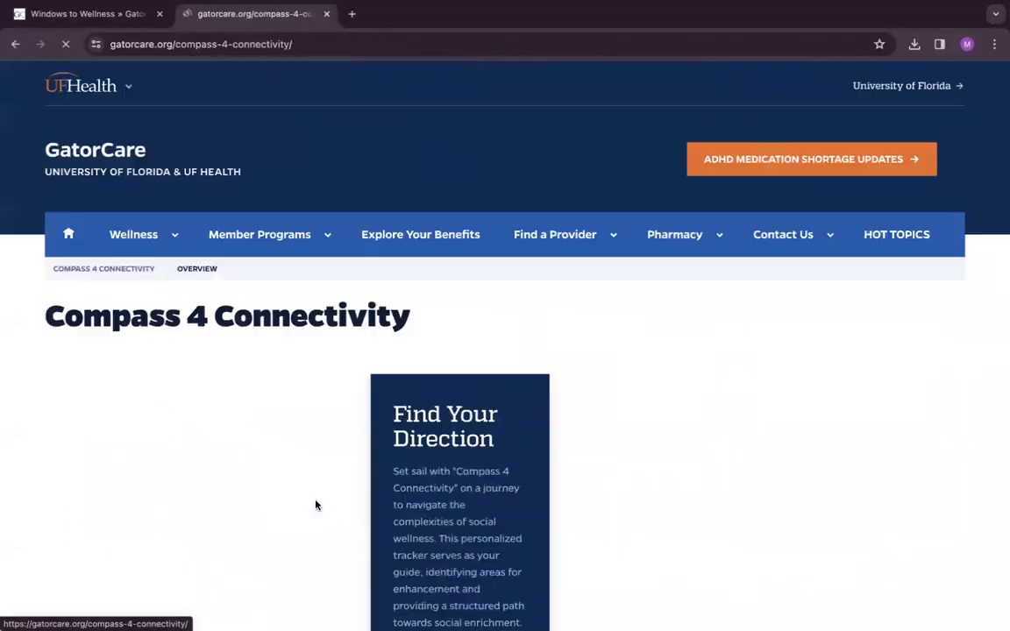
# Step: Open the Social Provisions Scale quiz from the Begin Here section of the Compass 4 Connectivity page
pyautogui.scroll(-1, 390, 300)
pyautogui.scroll(-3, 391, 301)
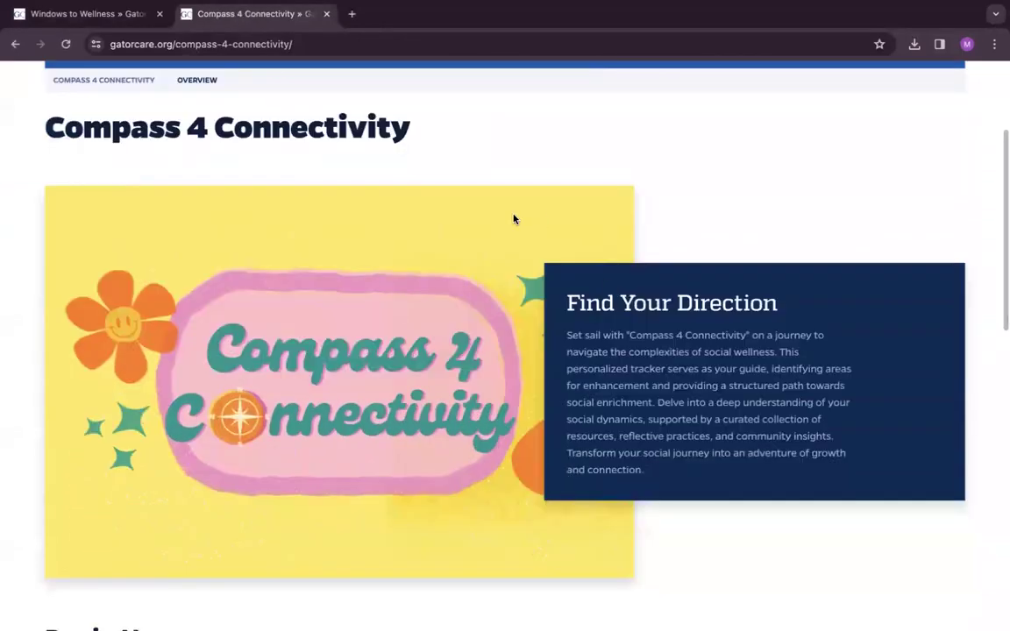
pyautogui.scroll(-2, 614, 209)
pyautogui.scroll(-3, 478, 358)
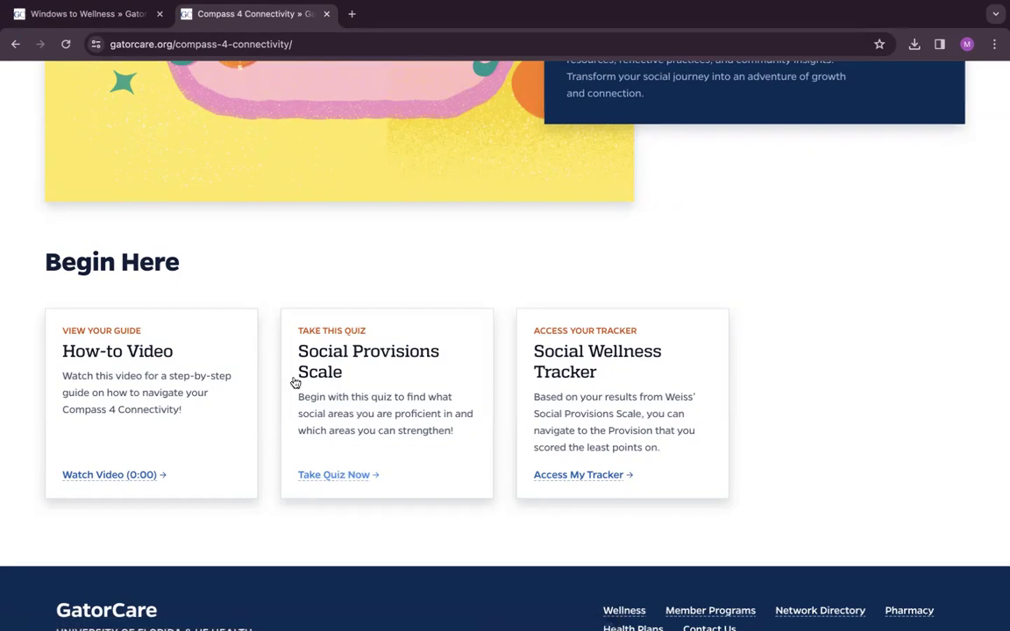
pyautogui.click(308, 476)
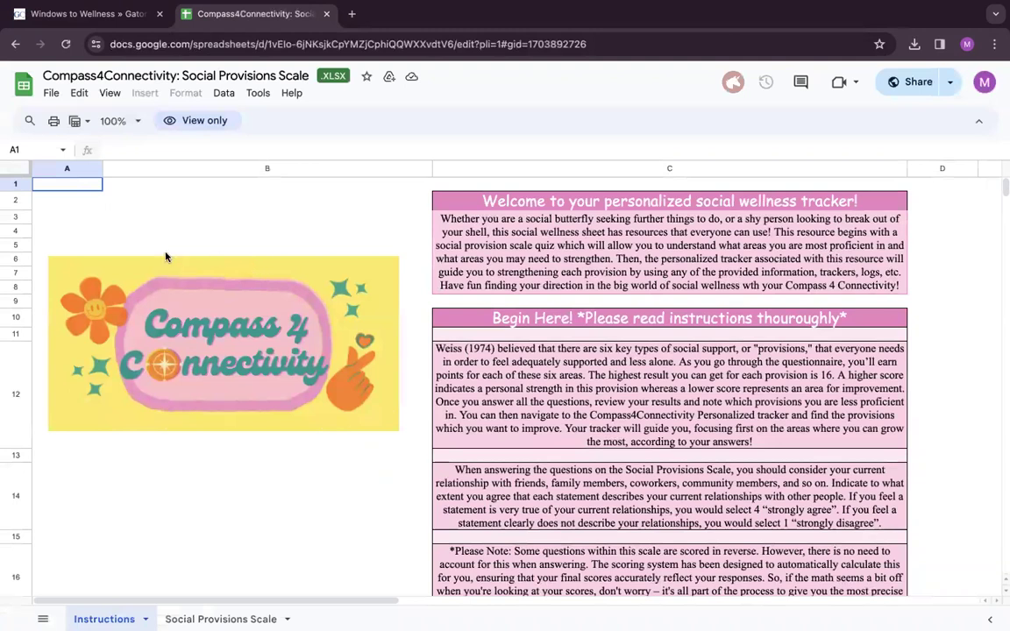
# Step: Make a copy of the Social Provisions Scale spreadsheet in My Drive under the suggested name and dismiss the dropdown chips tip
pyautogui.click(50, 96)
pyautogui.click(98, 183)
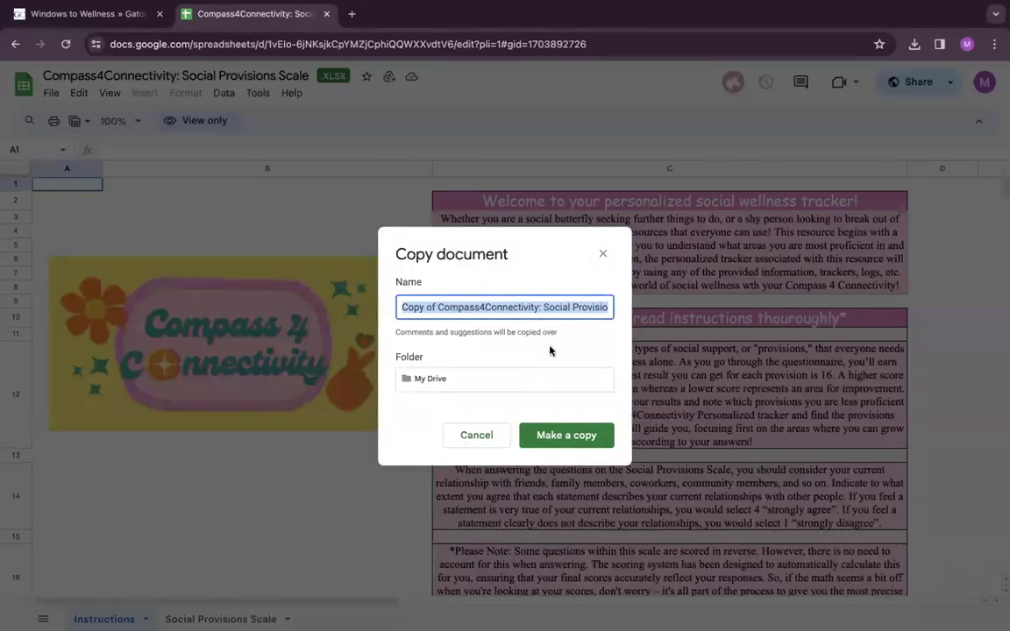
pyautogui.click(568, 435)
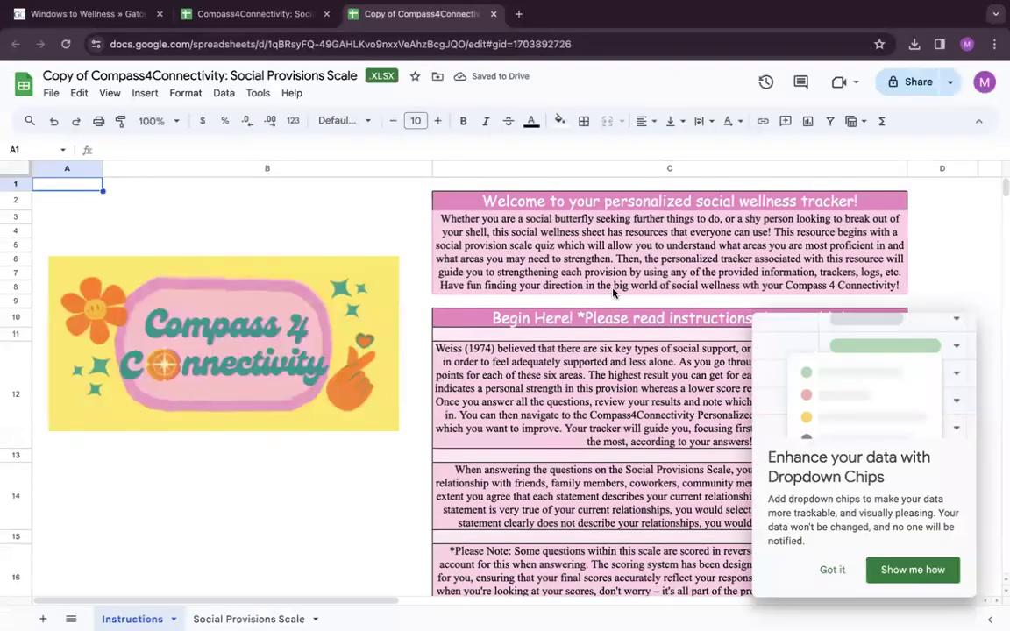
pyautogui.scroll(-1, 658, 261)
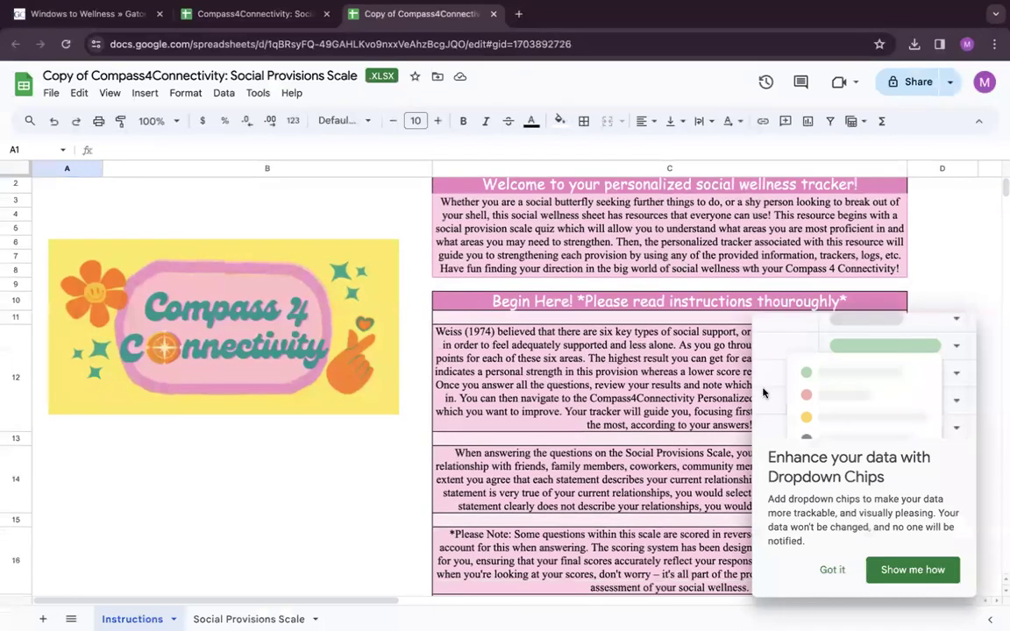
pyautogui.click(830, 568)
# Step: Read through the quiz instructions and scoring notes on the Instructions sheet
pyautogui.scroll(-1, 789, 356)
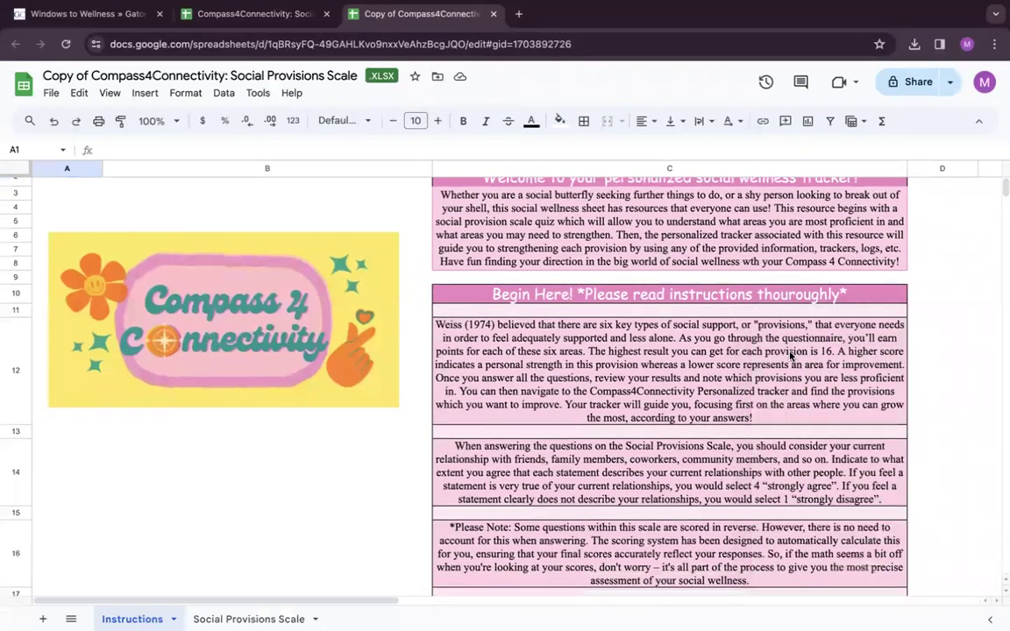
pyautogui.scroll(-2, 789, 356)
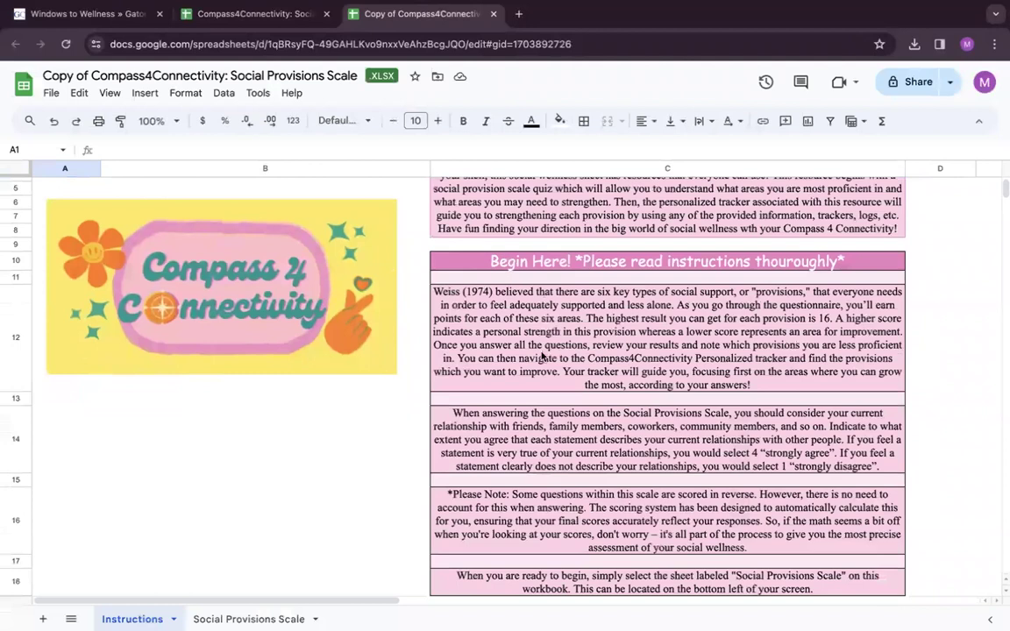
pyautogui.scroll(-1, 759, 336)
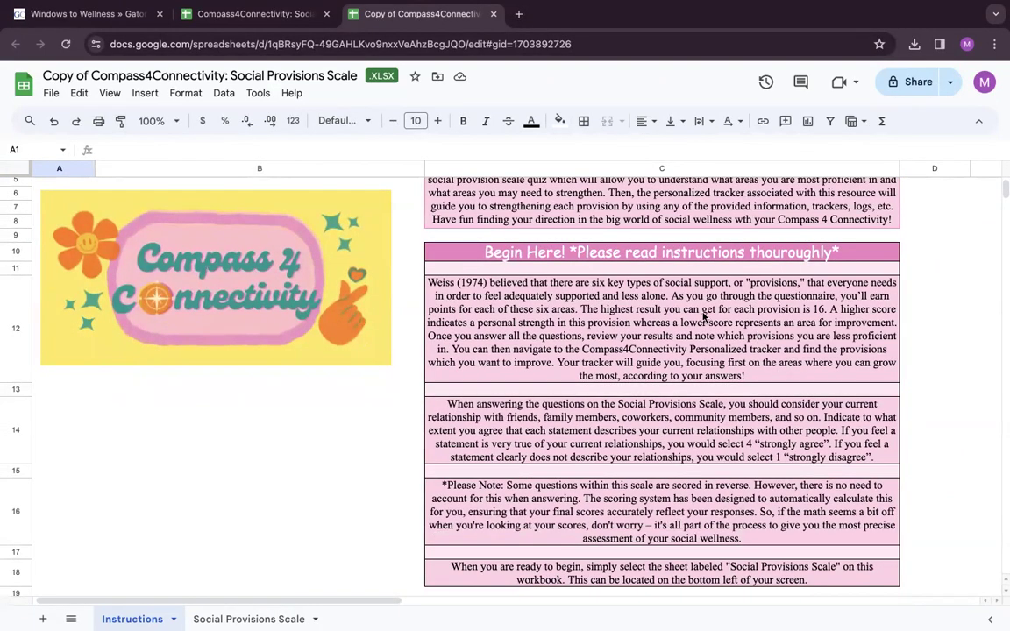
pyautogui.scroll(-2, 745, 329)
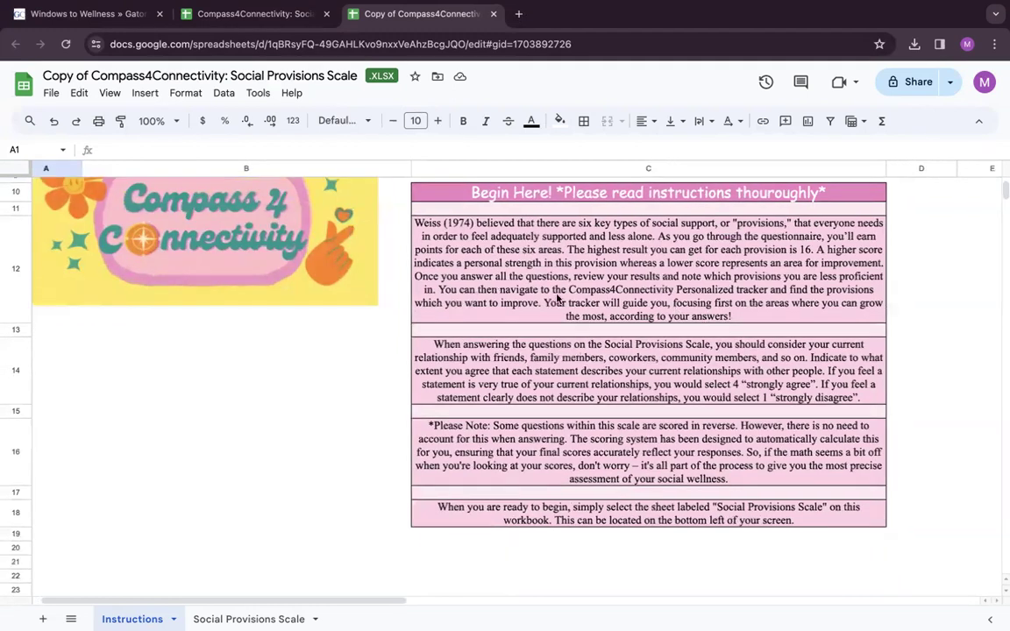
pyautogui.scroll(-1, 816, 346)
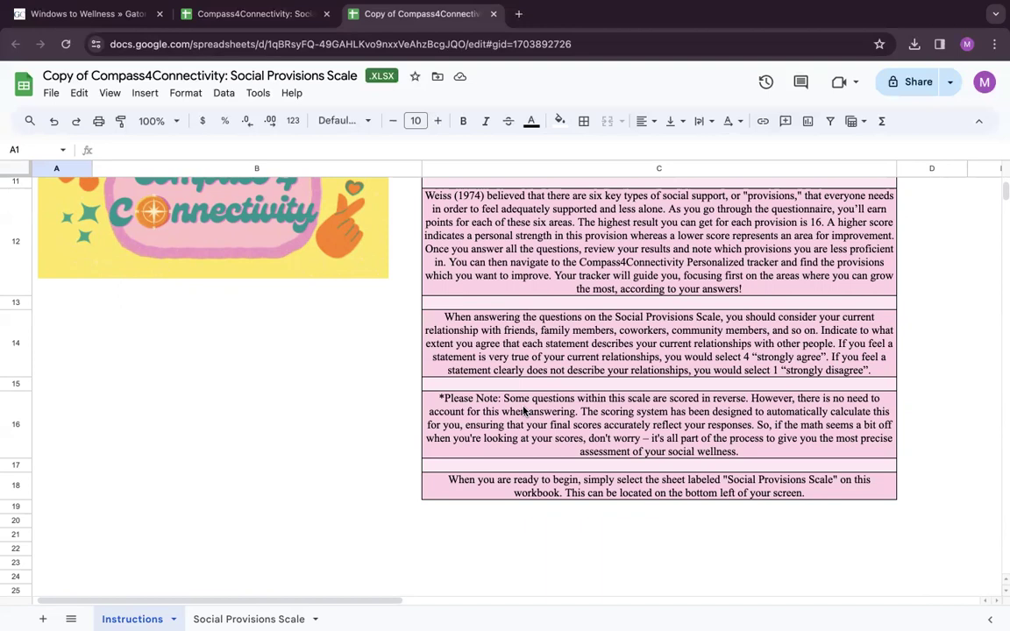
pyautogui.scroll(-1, 667, 505)
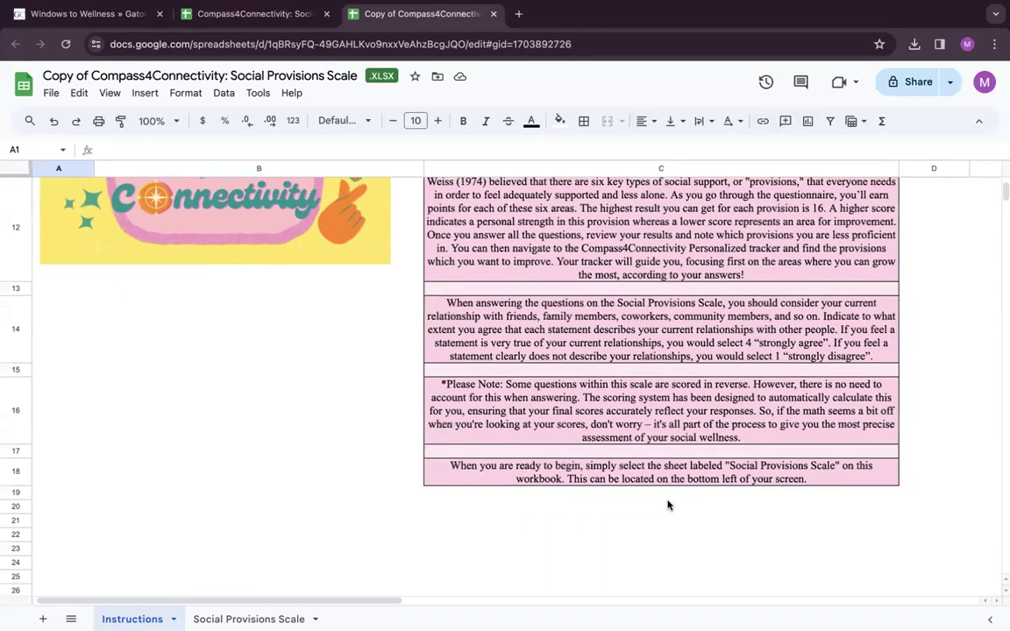
pyautogui.scroll(-2, 868, 277)
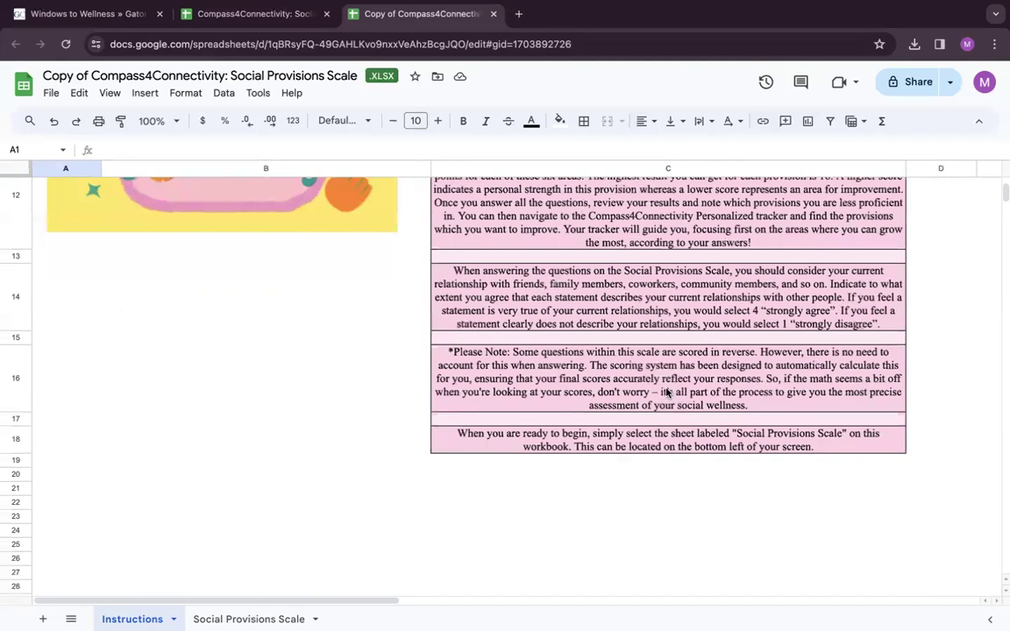
pyautogui.scroll(5, 341, 572)
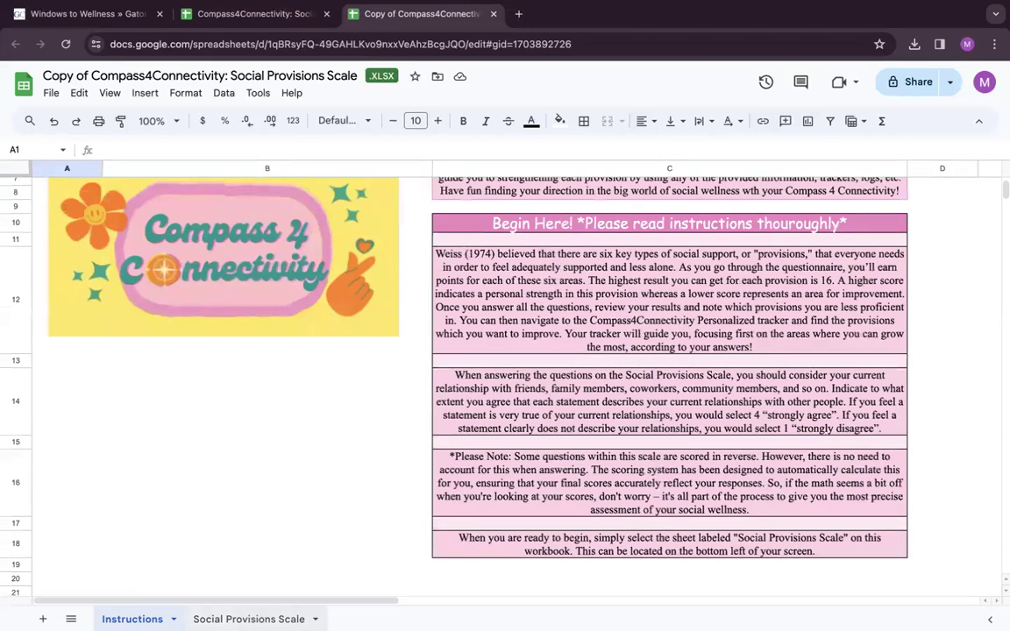
# Step: Open the Social Provisions Scale sheet and review its questions, answer key, results table and What's Next note
pyautogui.click(249, 619)
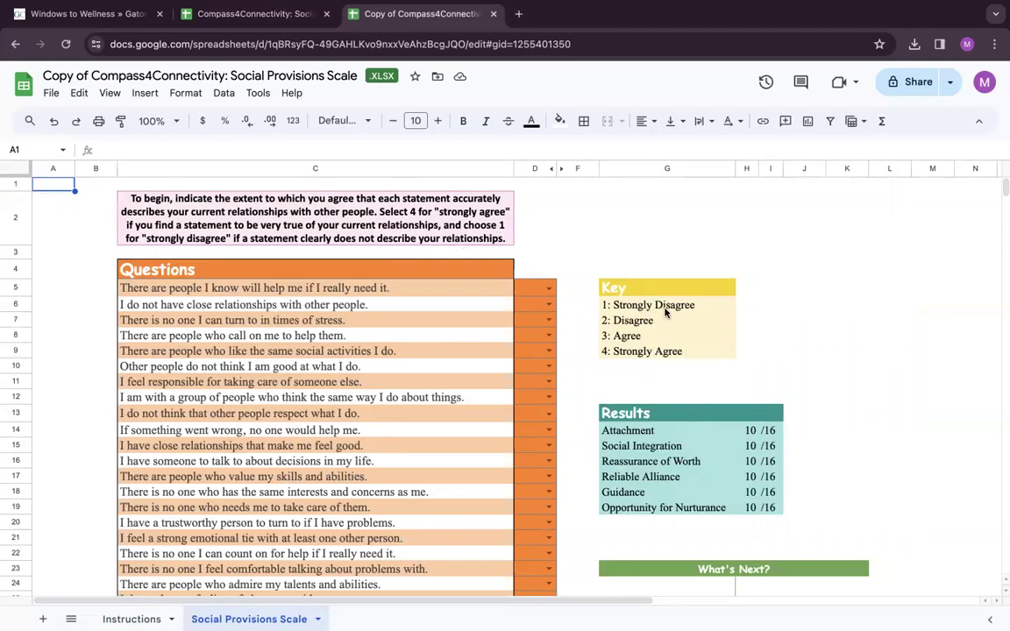
pyautogui.scroll(-1, 652, 455)
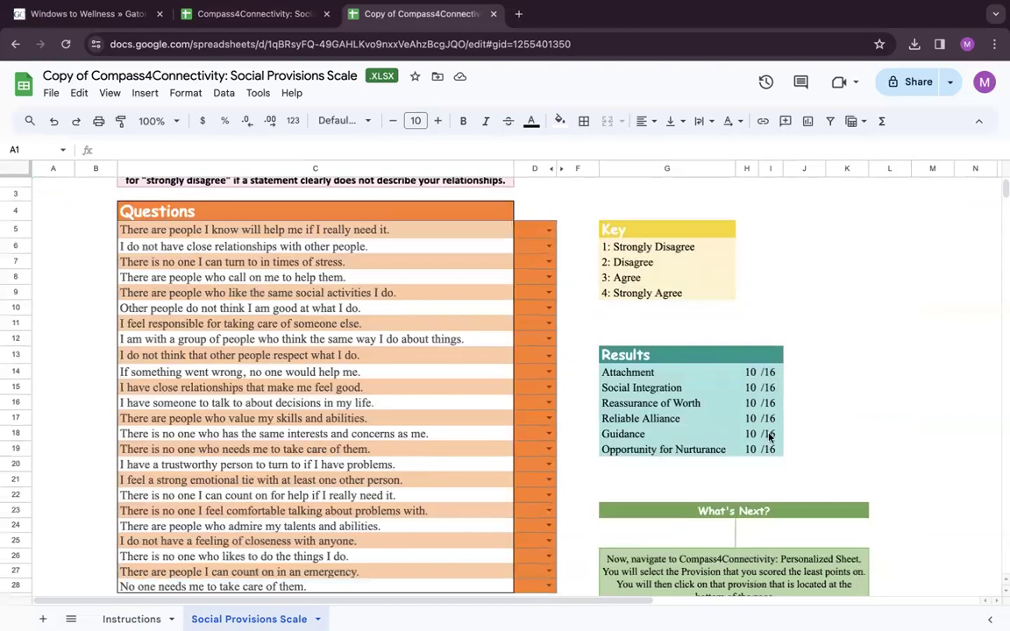
pyautogui.scroll(-1, 756, 371)
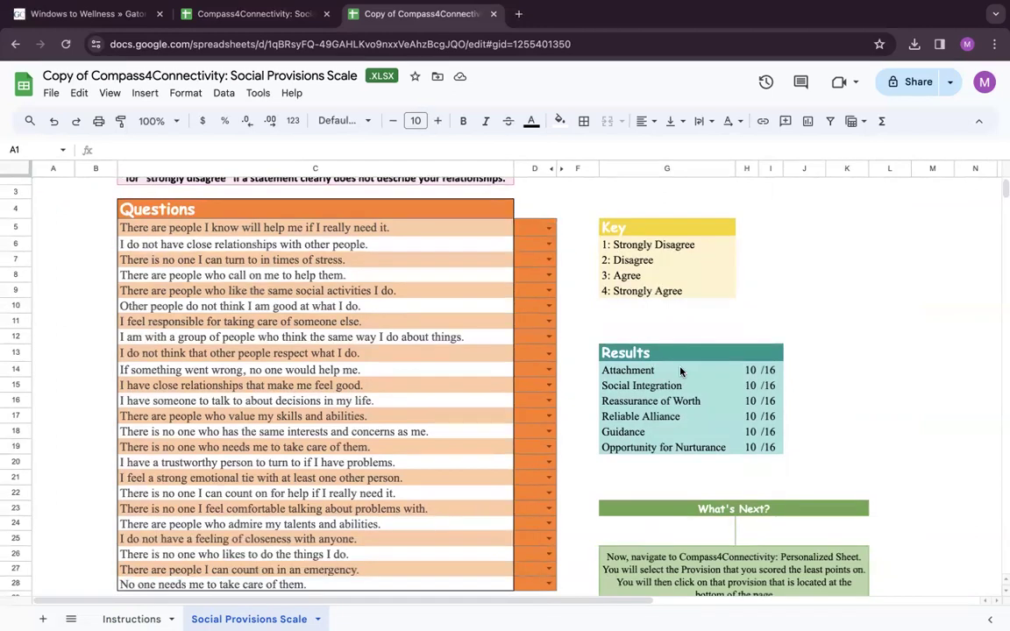
pyautogui.scroll(-3, 681, 374)
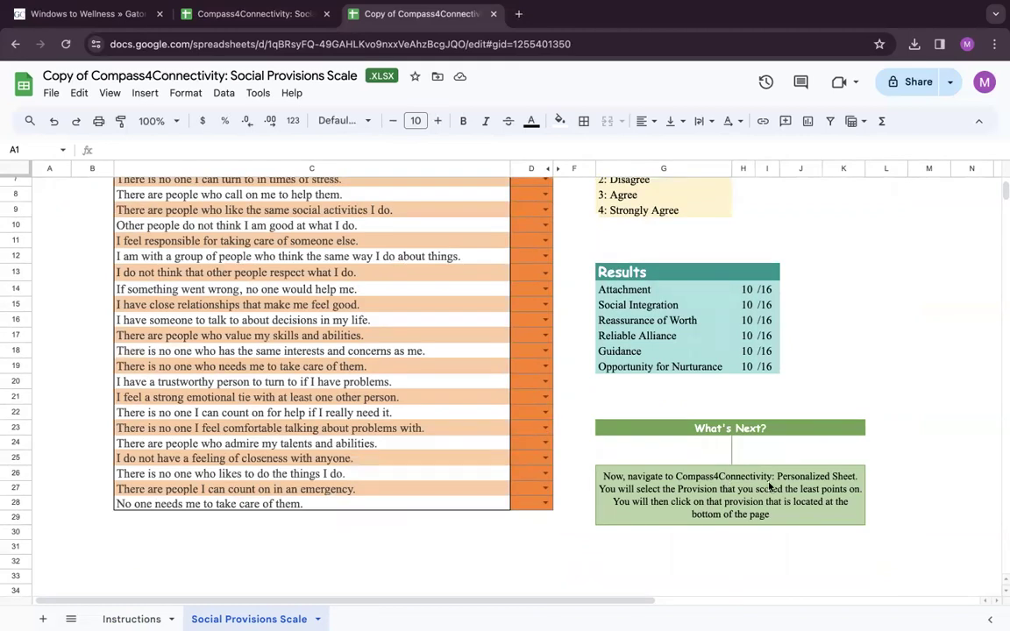
pyautogui.scroll(3, 673, 406)
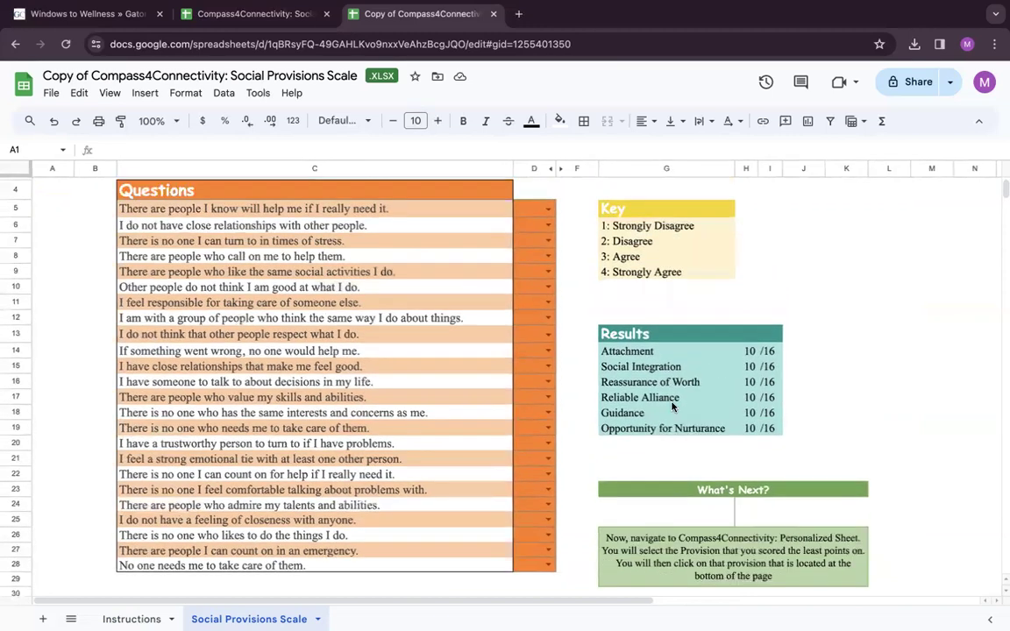
pyautogui.scroll(1, 305, 252)
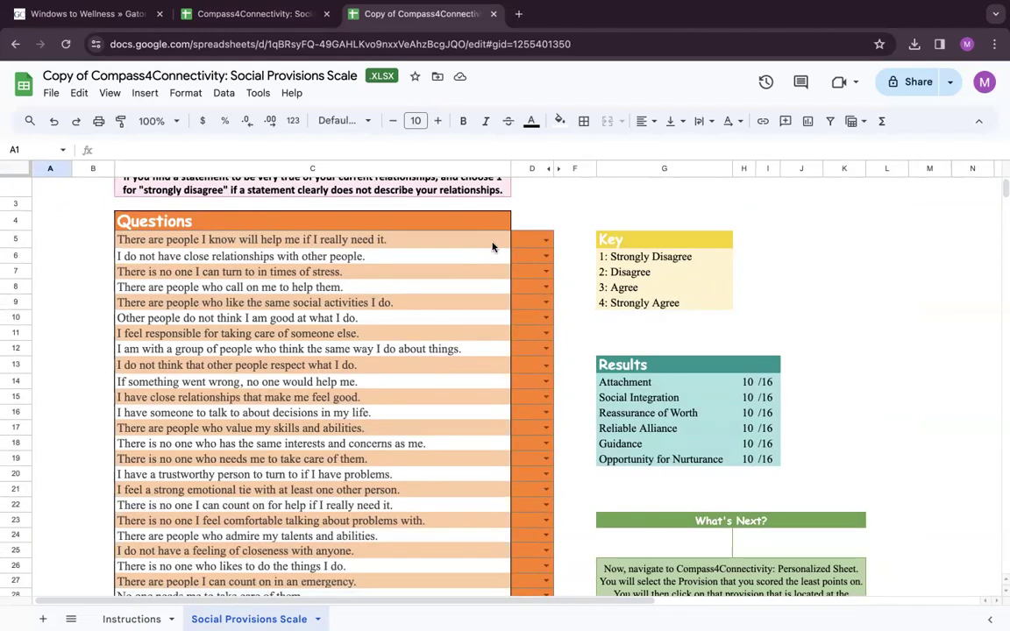
# Step: Answer the first four questions of the Social Provisions Scale with 4, 4, 2 and 3 in cells D5 to D8
pyautogui.click(546, 241)
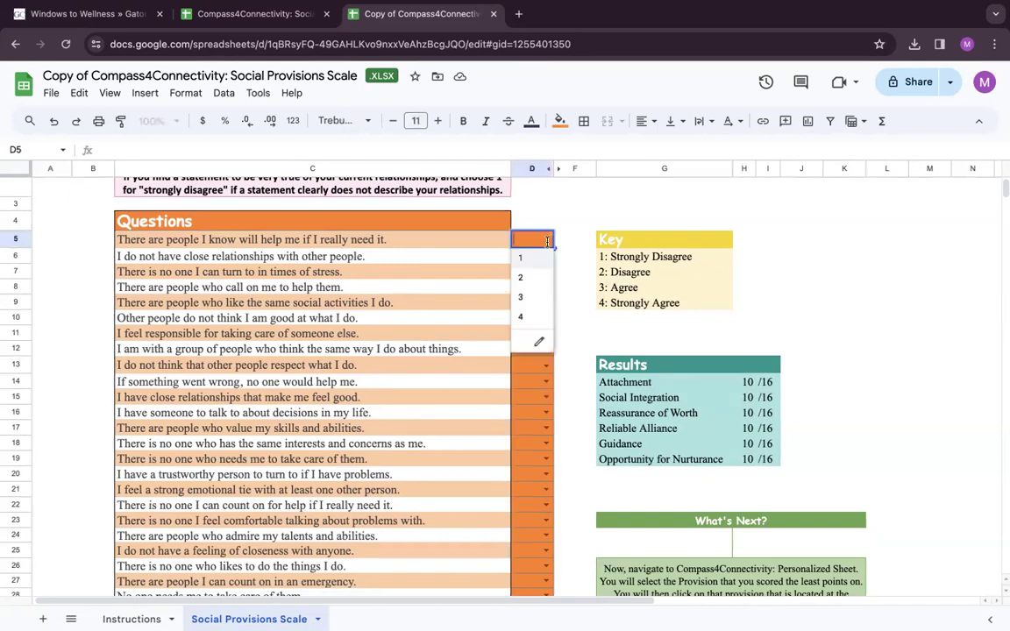
pyautogui.click(526, 316)
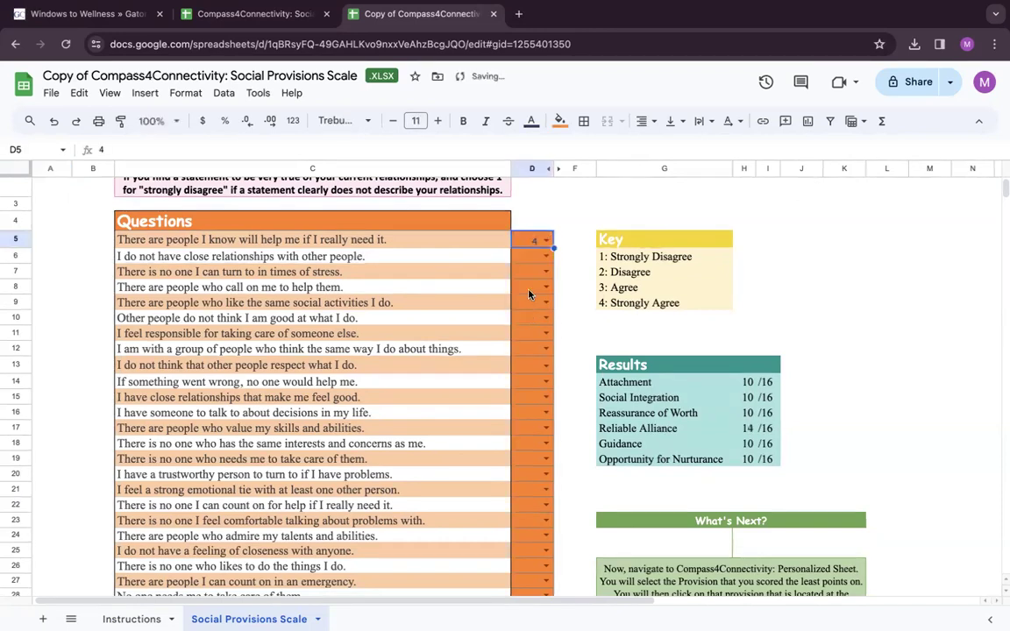
pyautogui.click(533, 257)
pyautogui.write('4')
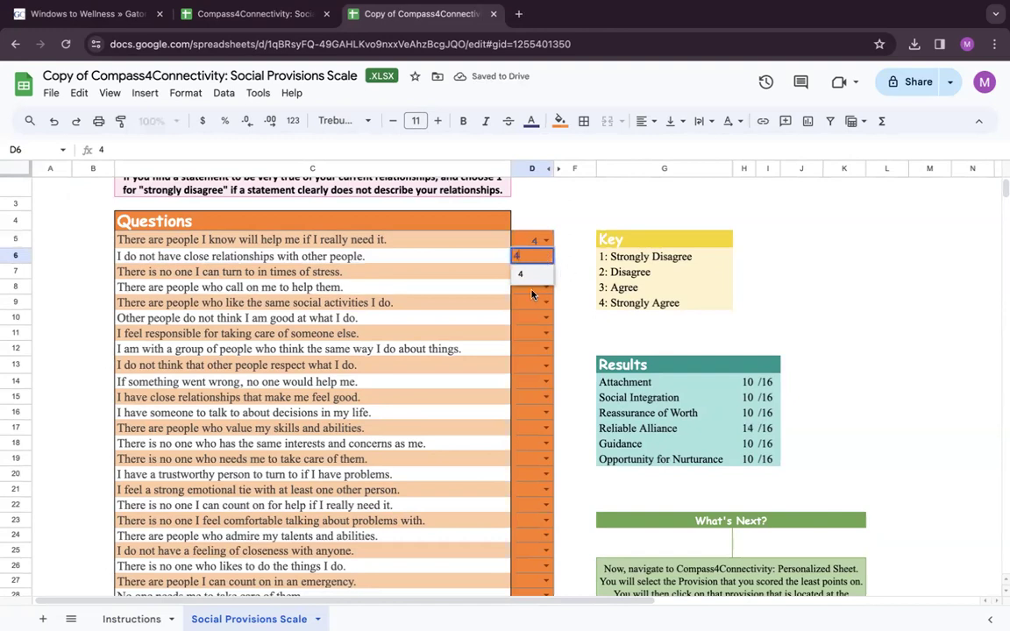
pyautogui.click(527, 286)
pyautogui.click(545, 272)
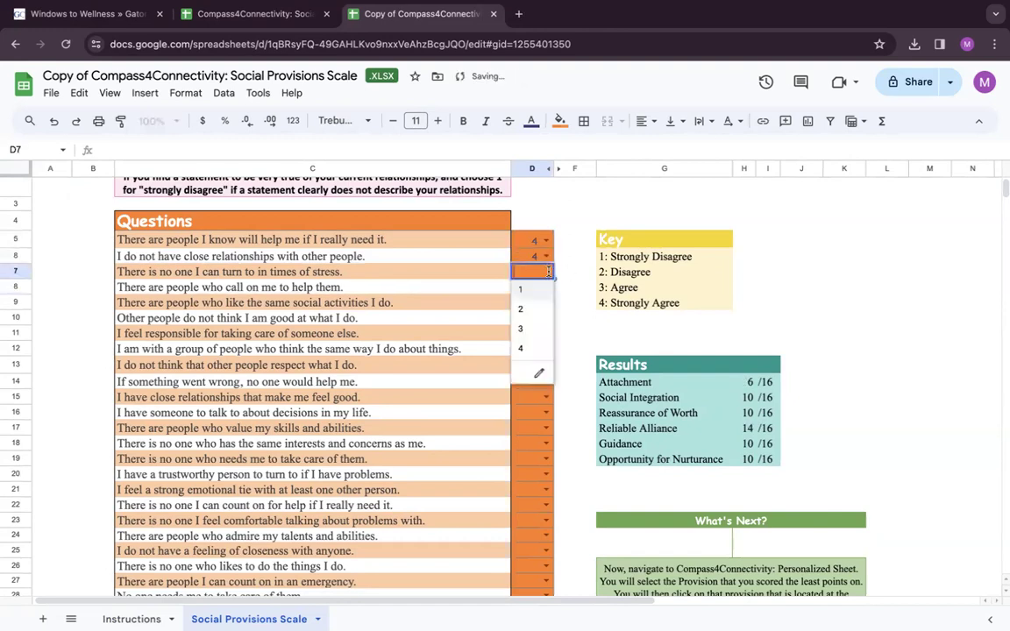
pyautogui.click(531, 311)
pyautogui.click(544, 286)
pyautogui.click(530, 342)
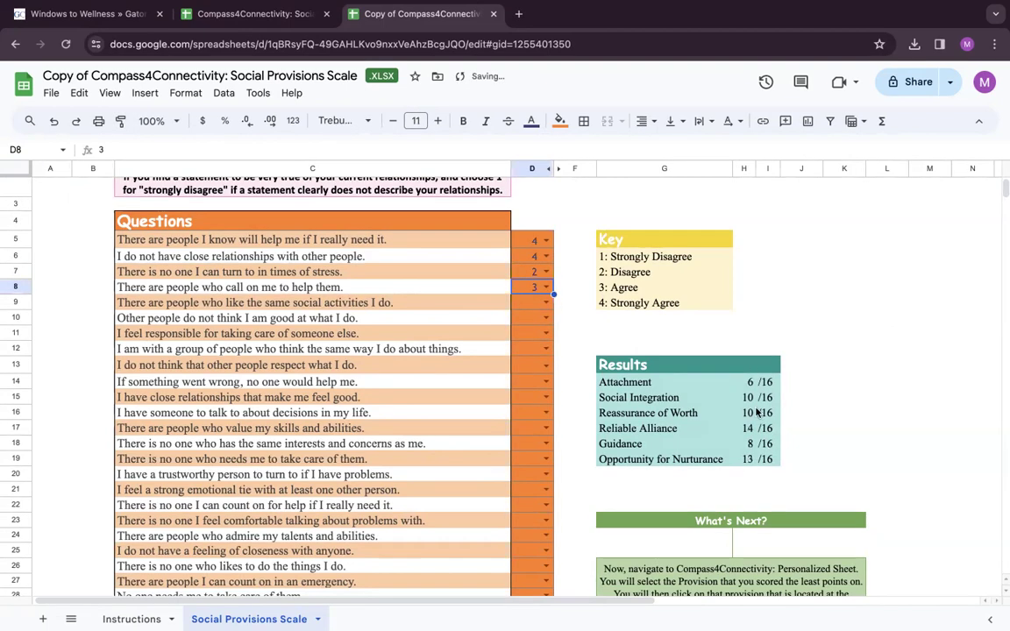
# Step: Answer the next four Social Provisions Scale questions with 3, 2, 1 and 4 in cells D9 to D12
pyautogui.scroll(-2, 646, 332)
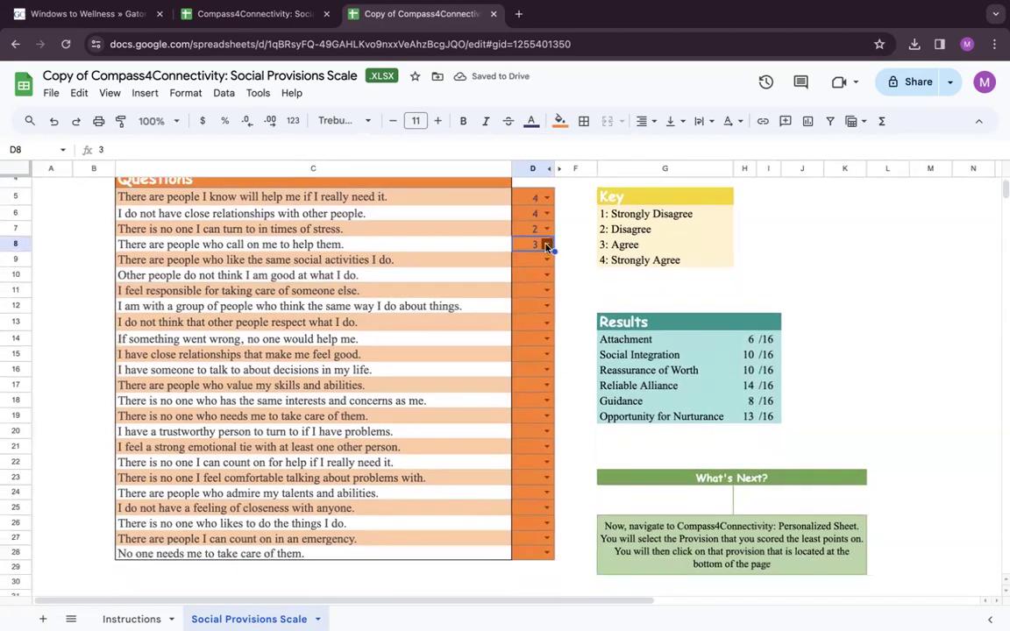
pyautogui.click(546, 259)
pyautogui.click(524, 316)
pyautogui.click(536, 277)
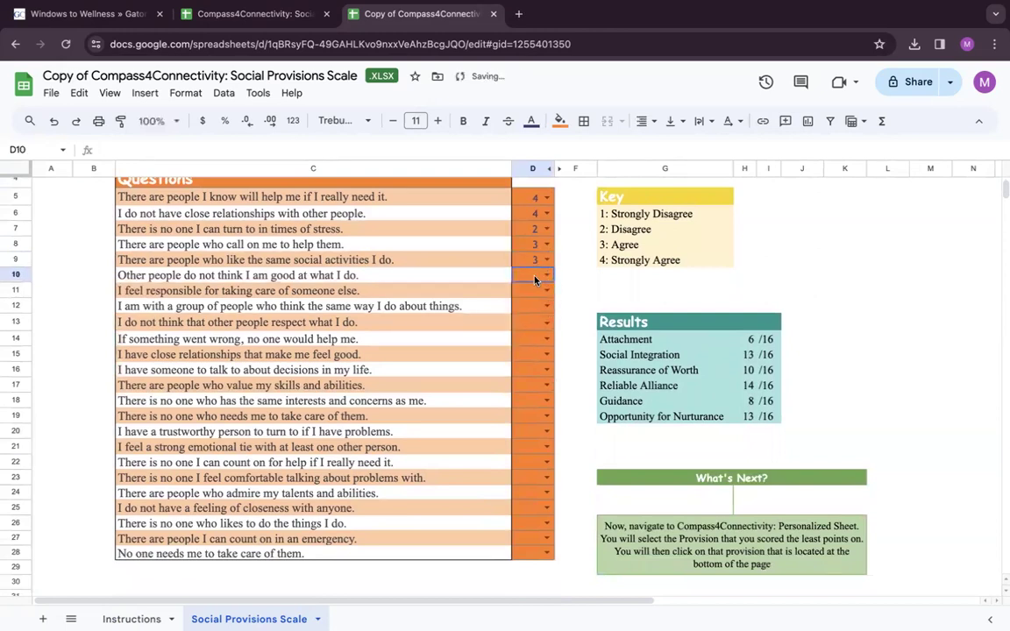
pyautogui.write('2')
pyautogui.press('Return')
pyautogui.press('Return')
pyautogui.write('1')
pyautogui.press('Return')
pyautogui.press('Return')
pyautogui.write('4')
pyautogui.press('Return')
pyautogui.press('Return')
# Step: Enter the answers 2, 3, 3 and 2 for the questions in rows 13 to 16
pyautogui.write('2')
pyautogui.press('Return')
pyautogui.press('Return')
pyautogui.write('3')
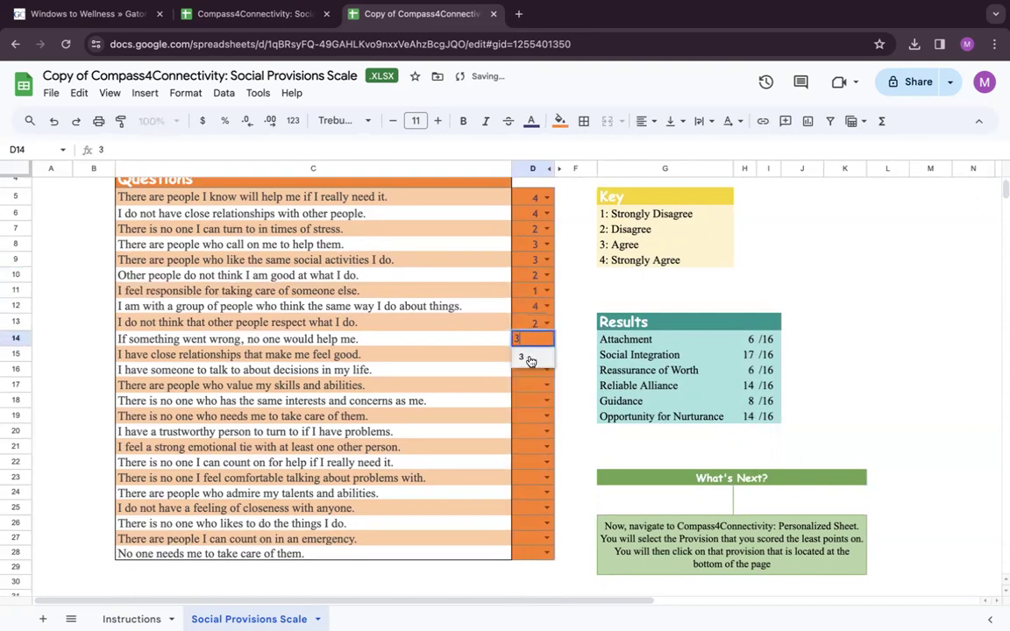
pyautogui.press('Return')
pyautogui.press('Return')
pyautogui.write('3')
pyautogui.press('Return')
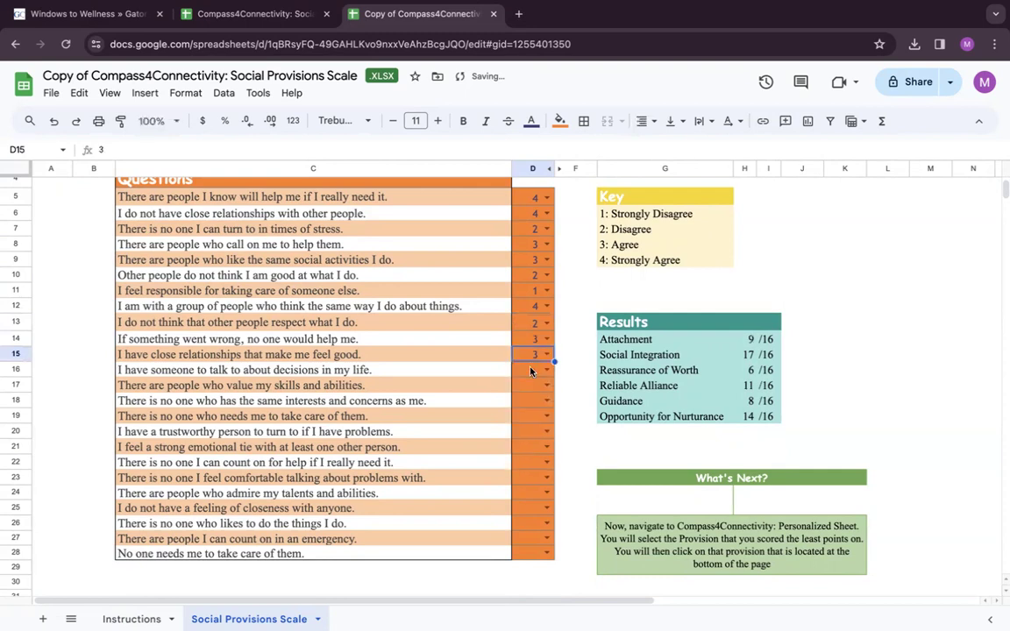
pyautogui.press('Return')
pyautogui.write('2')
pyautogui.press('Return')
pyautogui.press('Return')
# Step: Fill in the answers 1, 1, 4 and 2 in cells D17 to D20 of the quiz
pyautogui.write('1')
pyautogui.press('Return')
pyautogui.press('Return')
pyautogui.write('1')
pyautogui.press('Return')
pyautogui.press('Return')
pyautogui.write('4')
pyautogui.press('Return')
pyautogui.press('Return')
pyautogui.write('2')
pyautogui.click(528, 456)
pyautogui.press('Return')
# Step: Answer the questions in rows 21 to 24 with 2, 3, 4 and 1
pyautogui.write('2')
pyautogui.press('Return')
pyautogui.press('Return')
pyautogui.write('3')
pyautogui.press('Return')
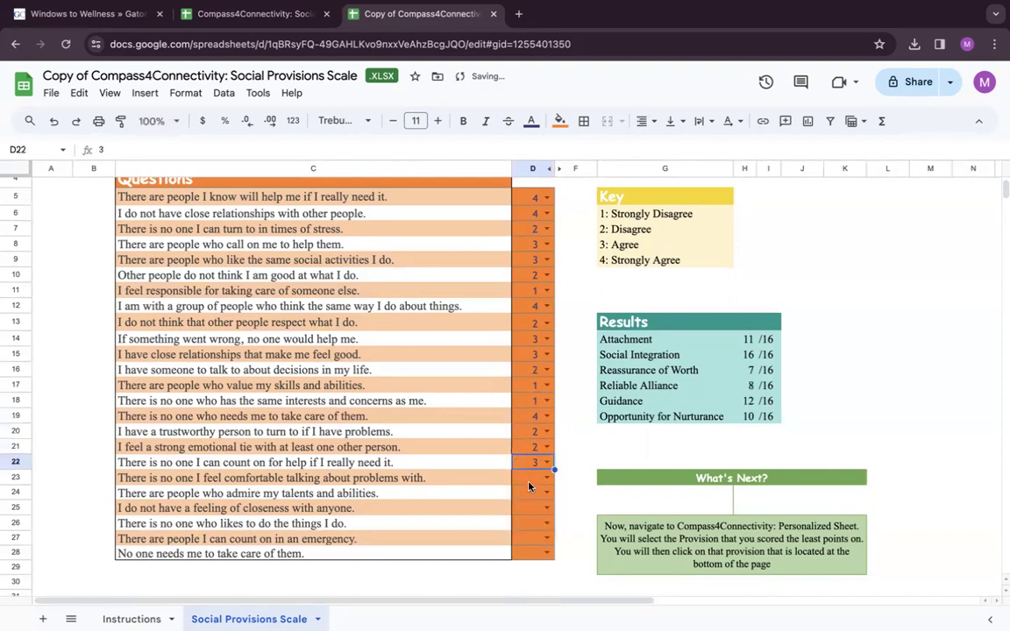
pyautogui.press('Return')
pyautogui.press('Return')
pyautogui.write('4')
pyautogui.press('Return')
pyautogui.write('1')
pyautogui.press('Return')
pyautogui.press('Return')
# Step: Complete the quiz by answering the last four questions with 4, 3, 2 and 1 in cells D25 to D28
pyautogui.write('4')
pyautogui.press('Return')
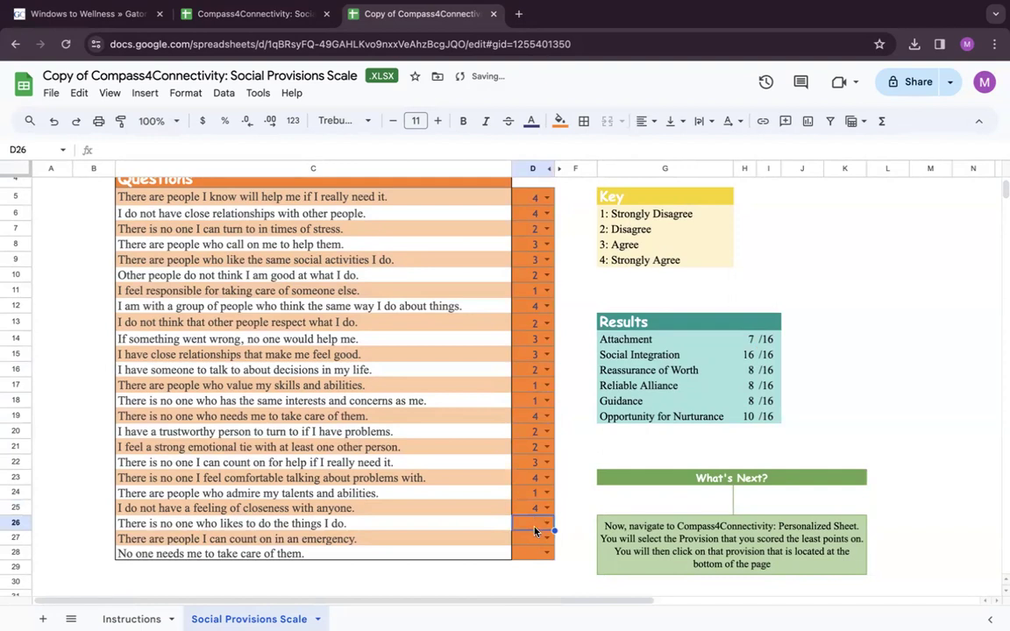
pyautogui.write('3')
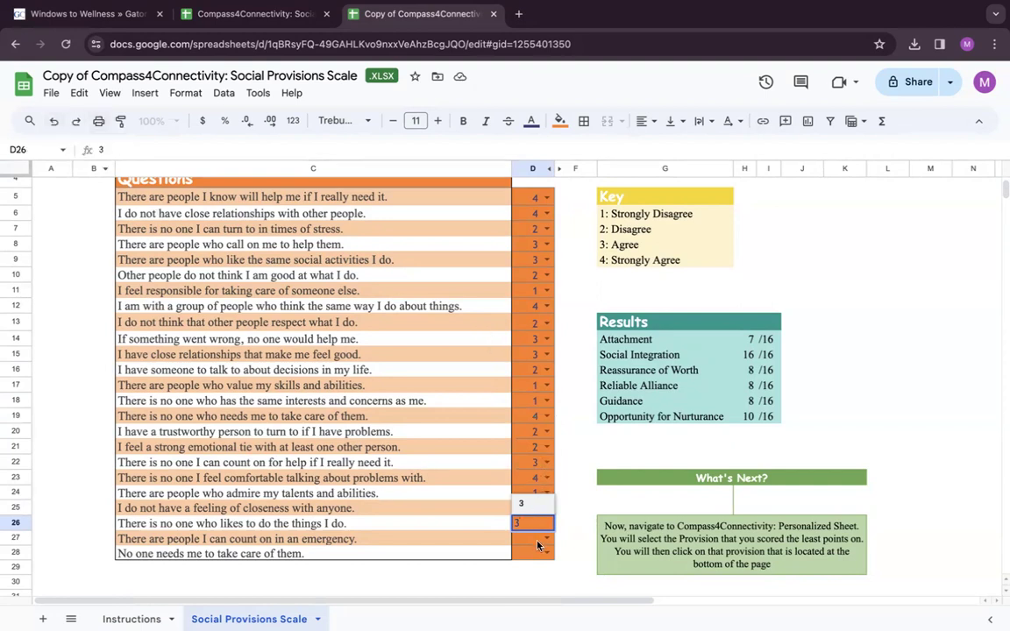
pyautogui.click(527, 542)
pyautogui.write('2')
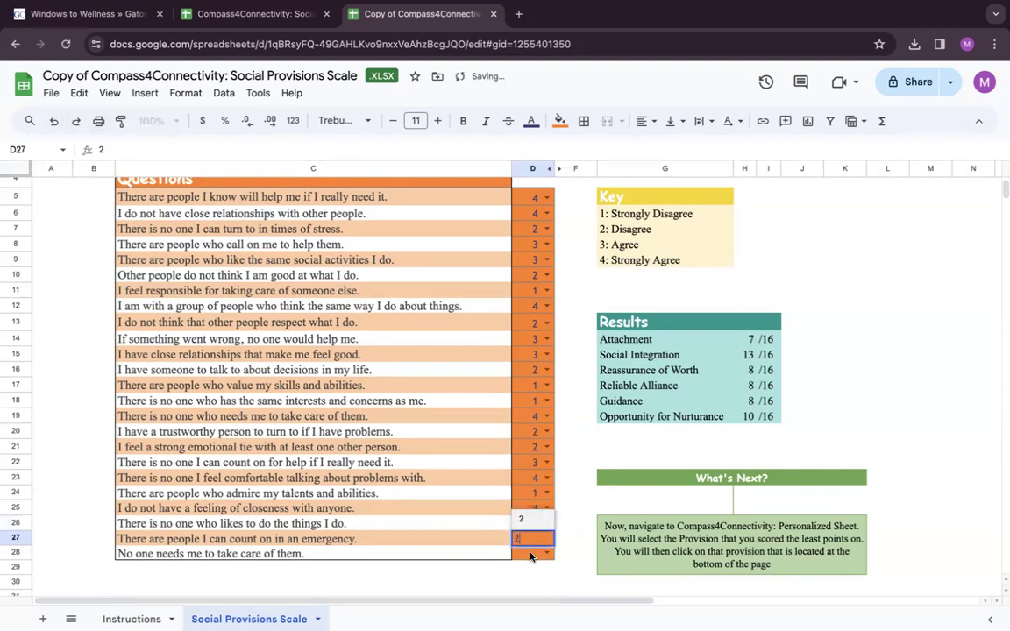
pyautogui.press('Return')
pyautogui.write('1')
pyautogui.click(577, 529)
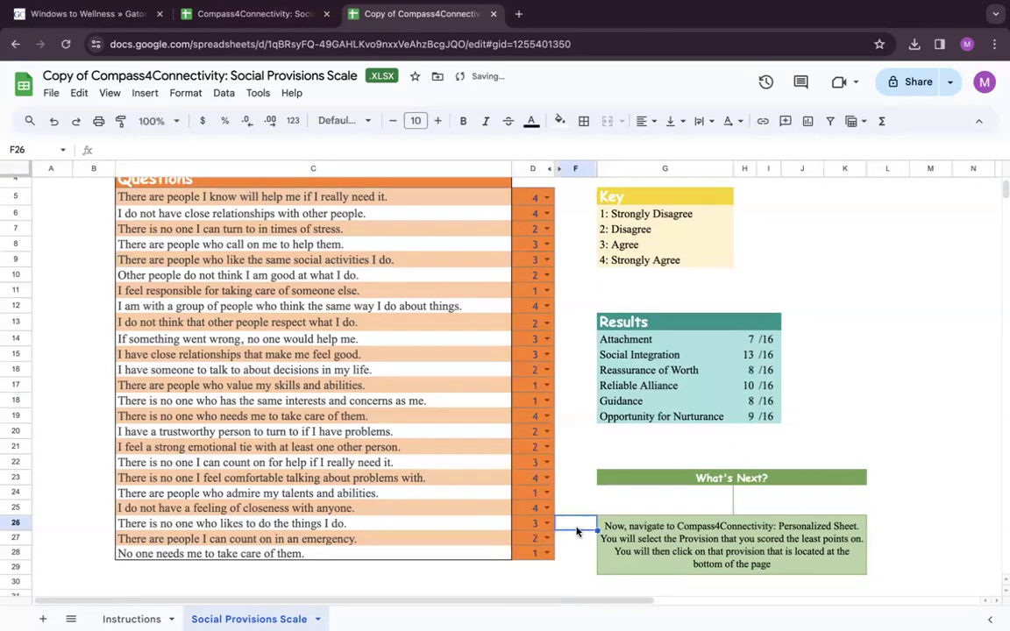
# Step: Return to the GatorCare site and open the Social Wellness Tracker through the Social Wellness page's Compass 4 Connectivity resource
pyautogui.scroll(-1, 559, 366)
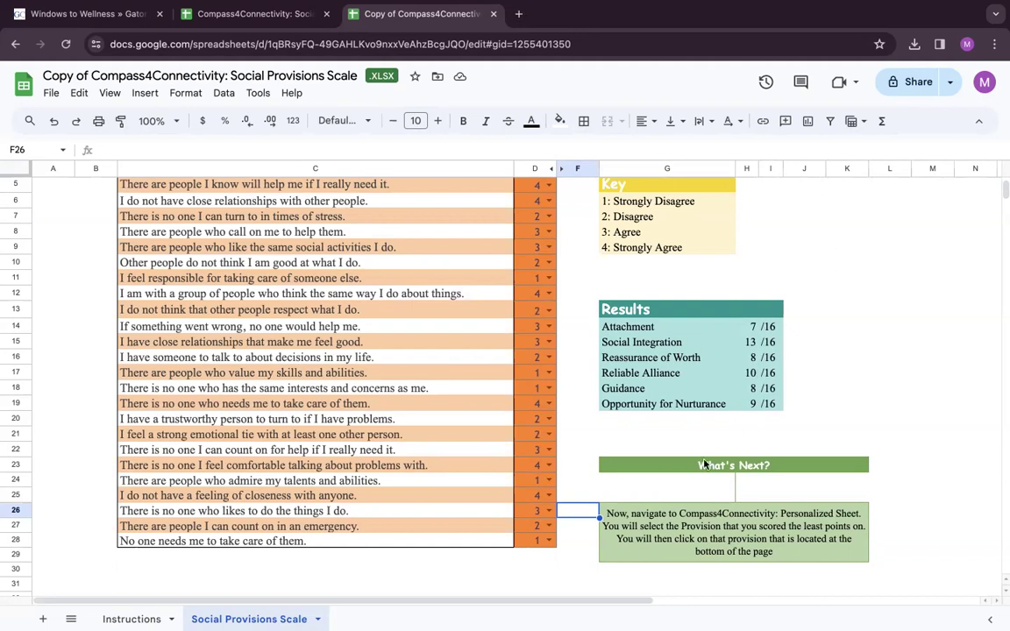
pyautogui.scroll(-1, 683, 438)
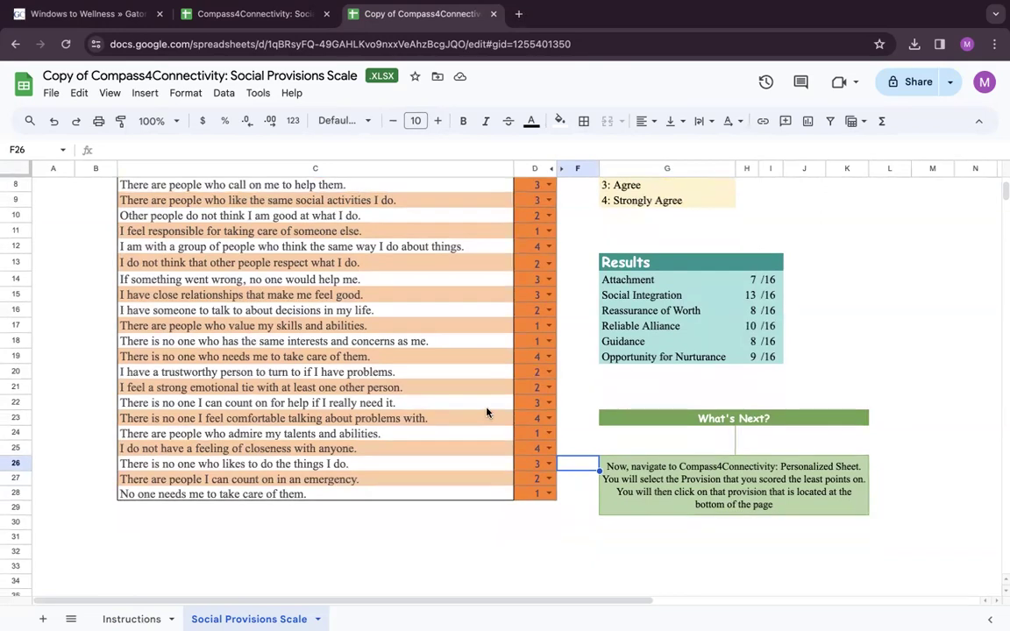
pyautogui.click(116, 13)
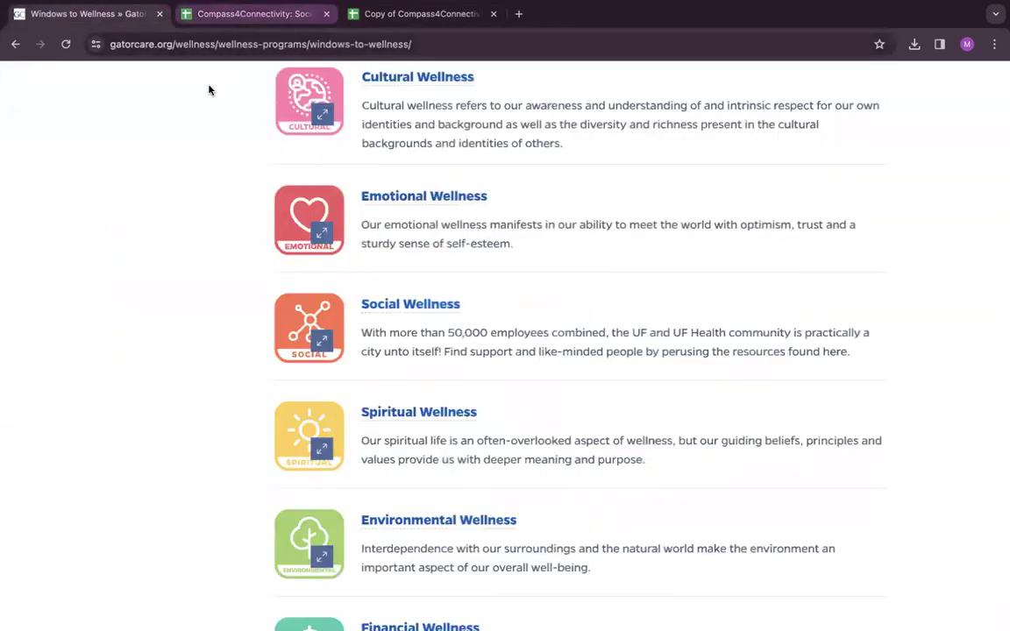
pyautogui.click(412, 304)
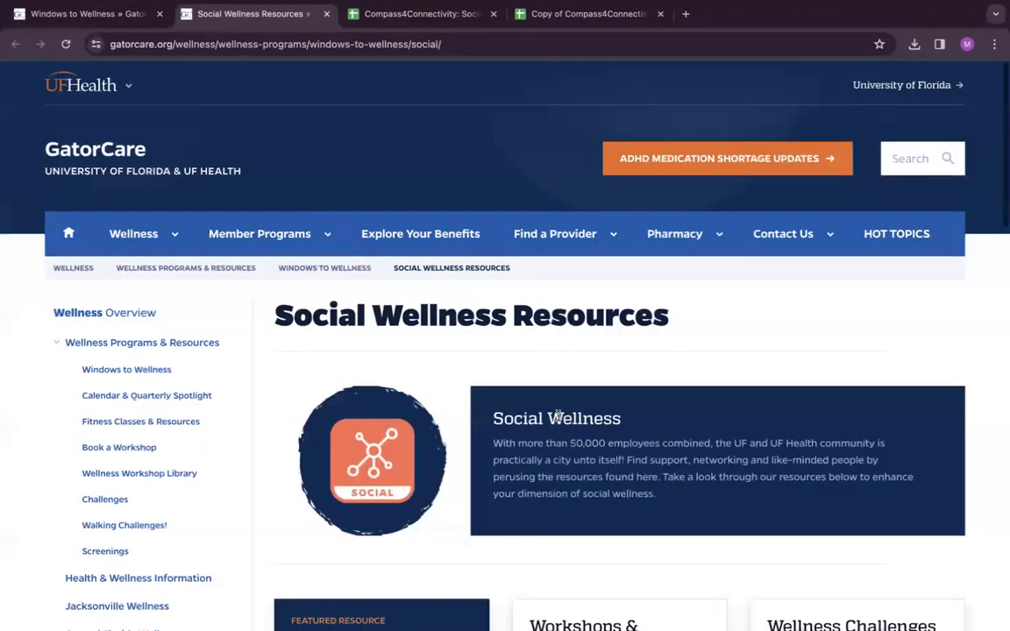
pyautogui.scroll(-5, 557, 417)
pyautogui.click(340, 543)
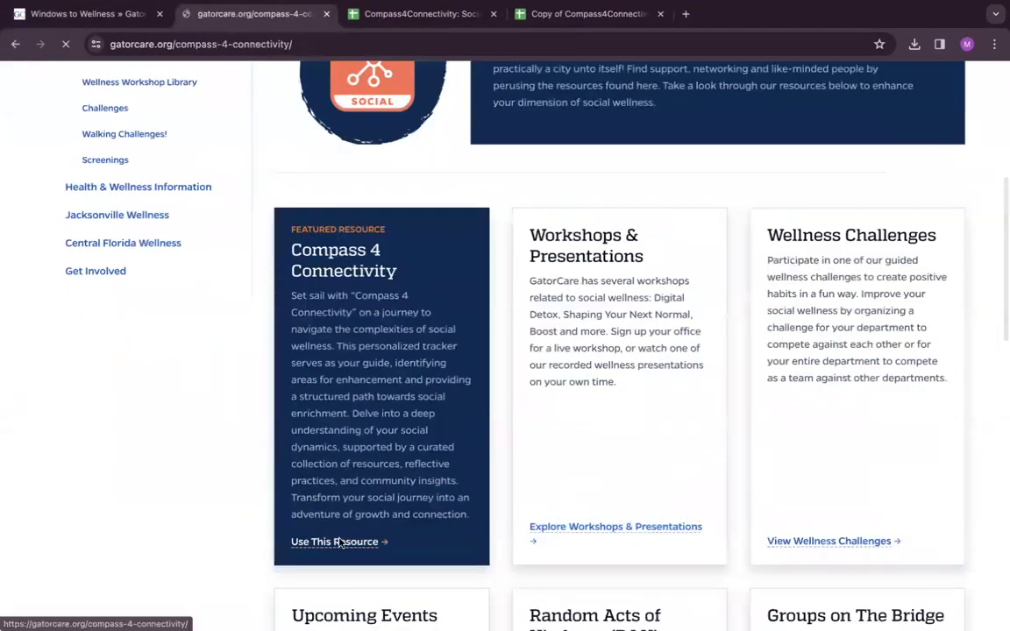
pyautogui.scroll(-6, 397, 395)
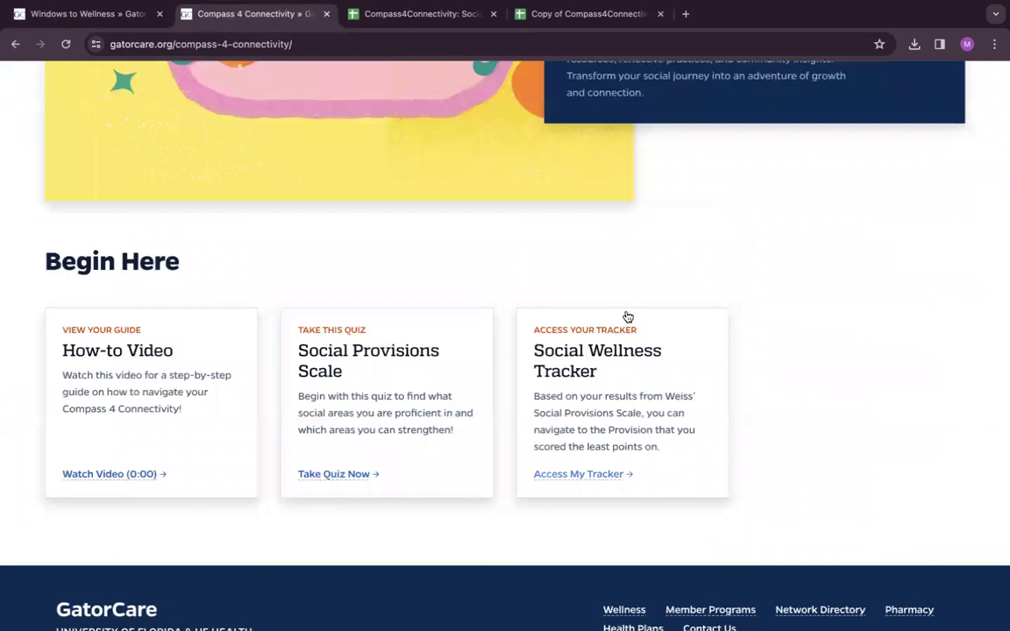
pyautogui.click(596, 475)
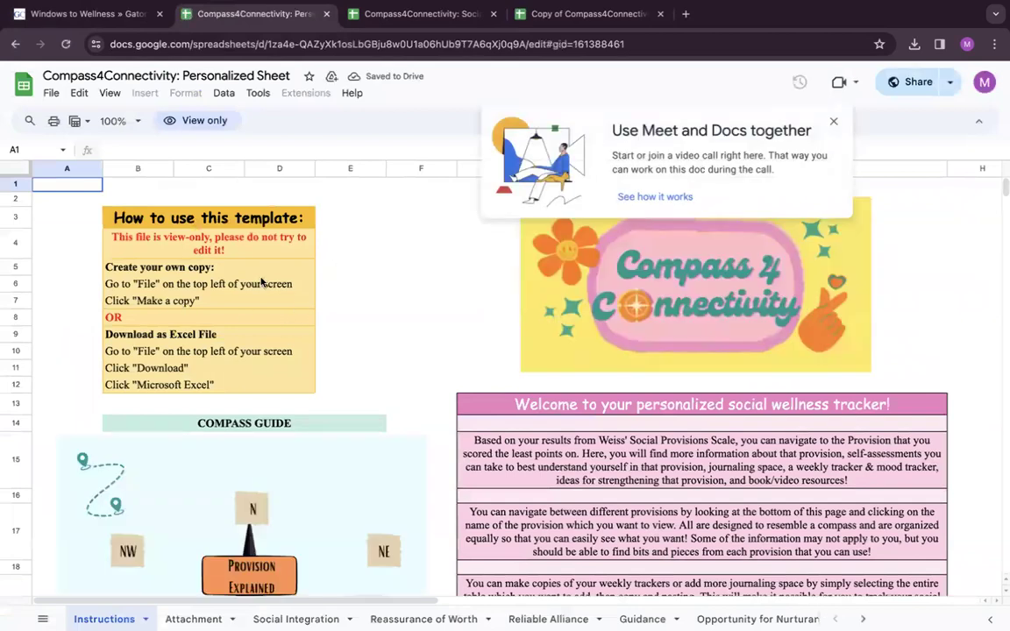
# Step: Make a copy of the Personalized Sheet in My Drive under the suggested name and dismiss the data extraction tip
pyautogui.click(51, 93)
pyautogui.click(131, 186)
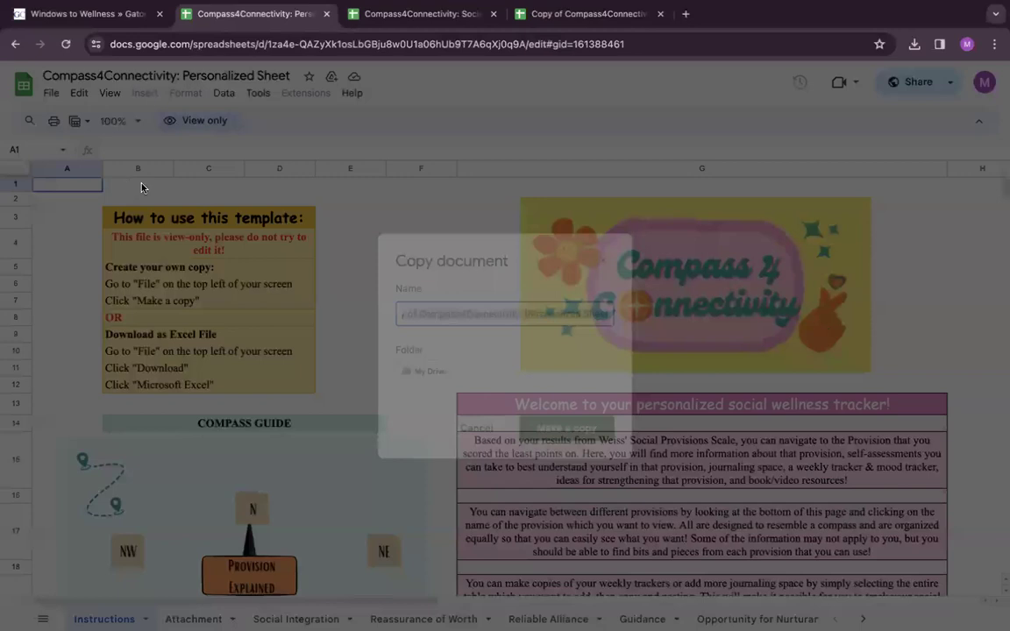
pyautogui.click(572, 430)
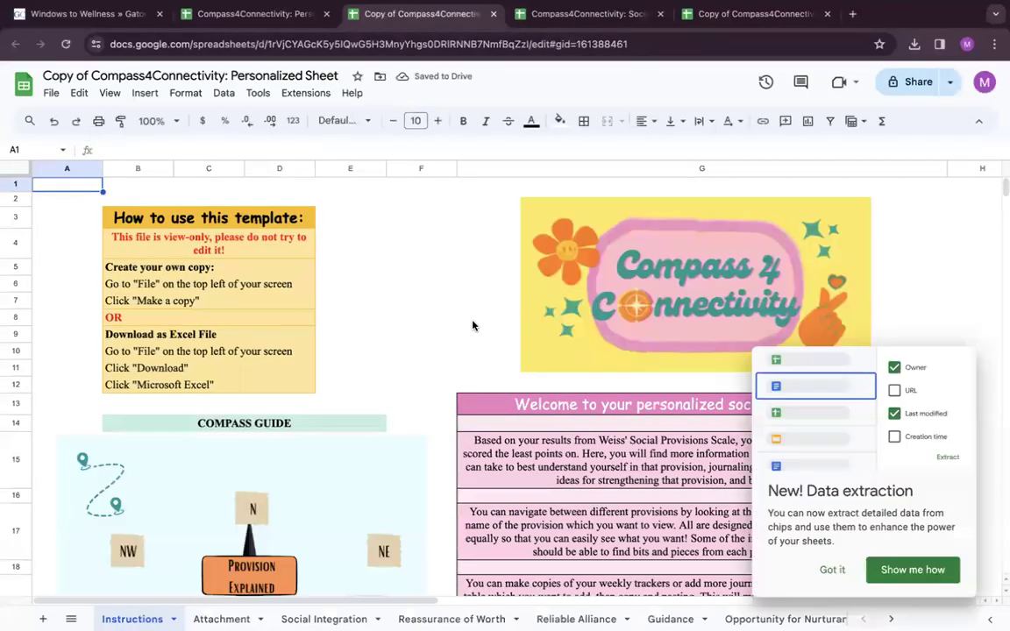
pyautogui.scroll(-3, 471, 325)
pyautogui.click(832, 570)
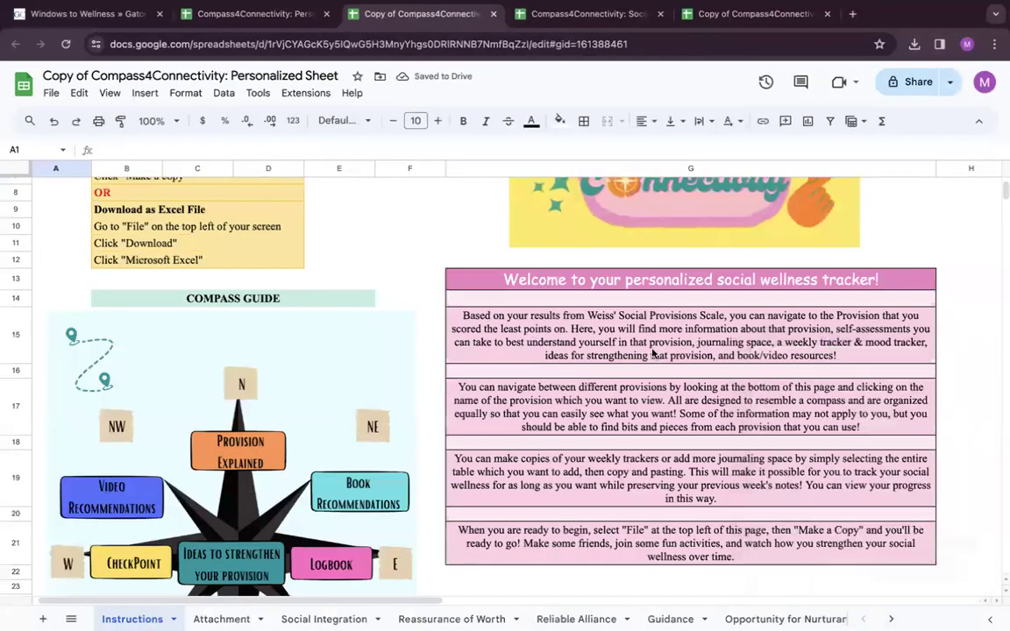
# Step: Read the tracker's welcome notes and Compass Guide on the Instructions sheet
pyautogui.scroll(-1, 652, 353)
pyautogui.scroll(2, 652, 353)
pyautogui.scroll(1, 652, 353)
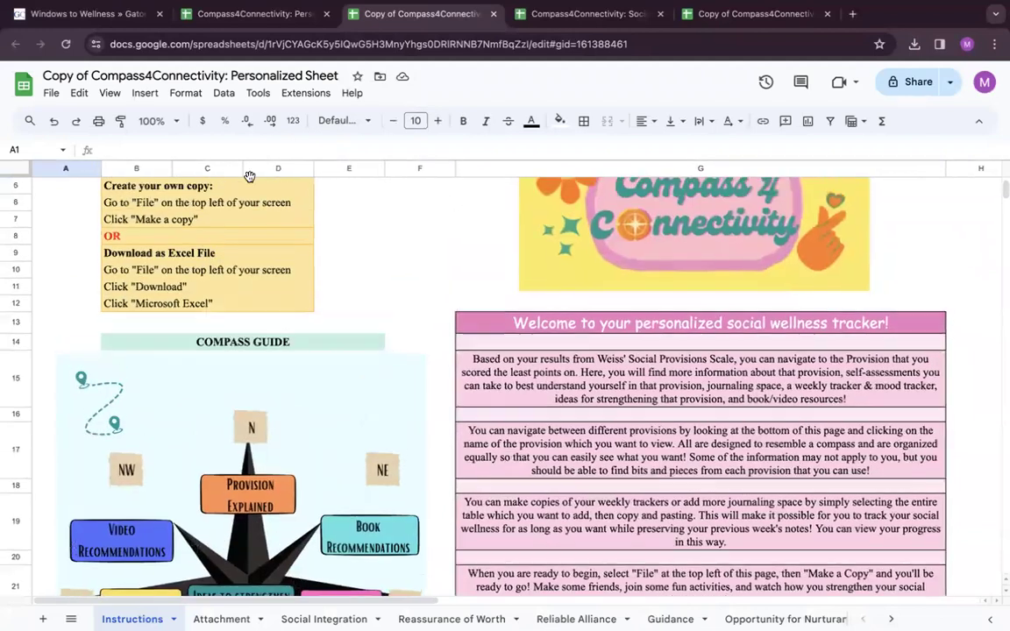
pyautogui.scroll(-2, 651, 357)
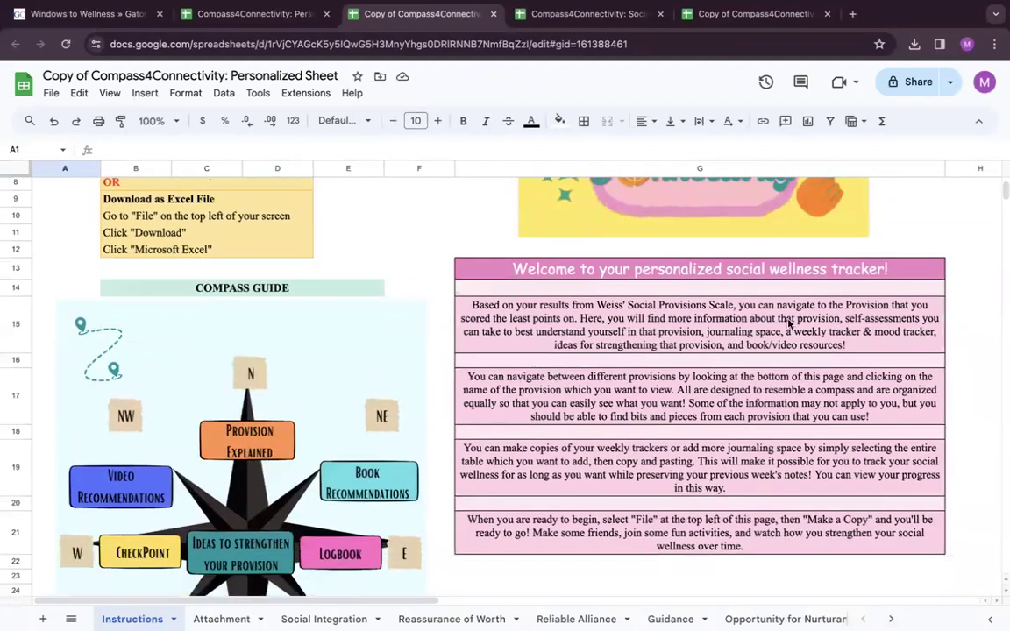
pyautogui.scroll(-3, 710, 289)
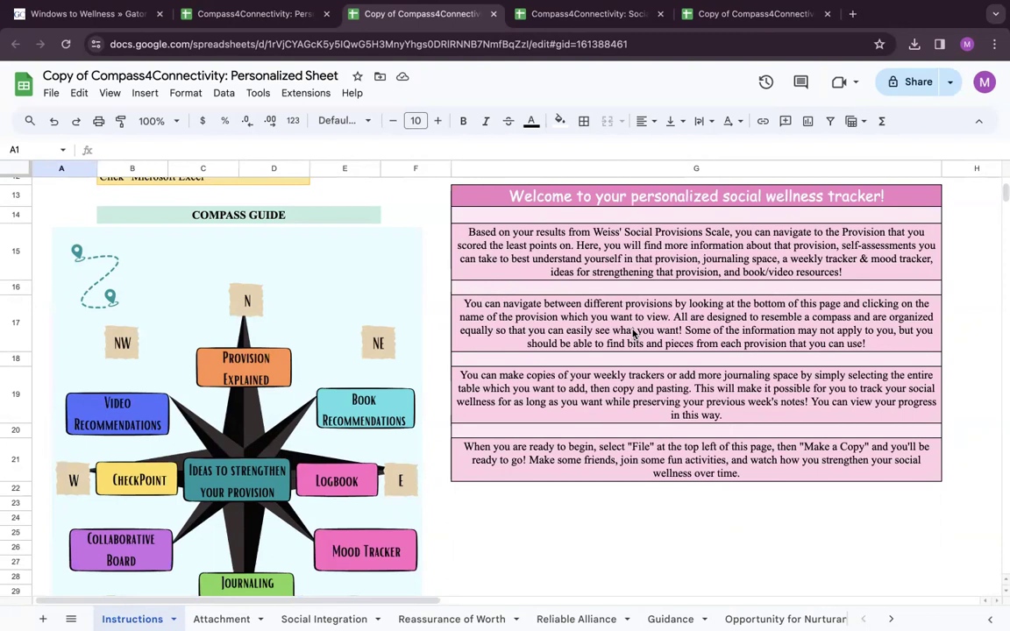
pyautogui.scroll(5, 633, 333)
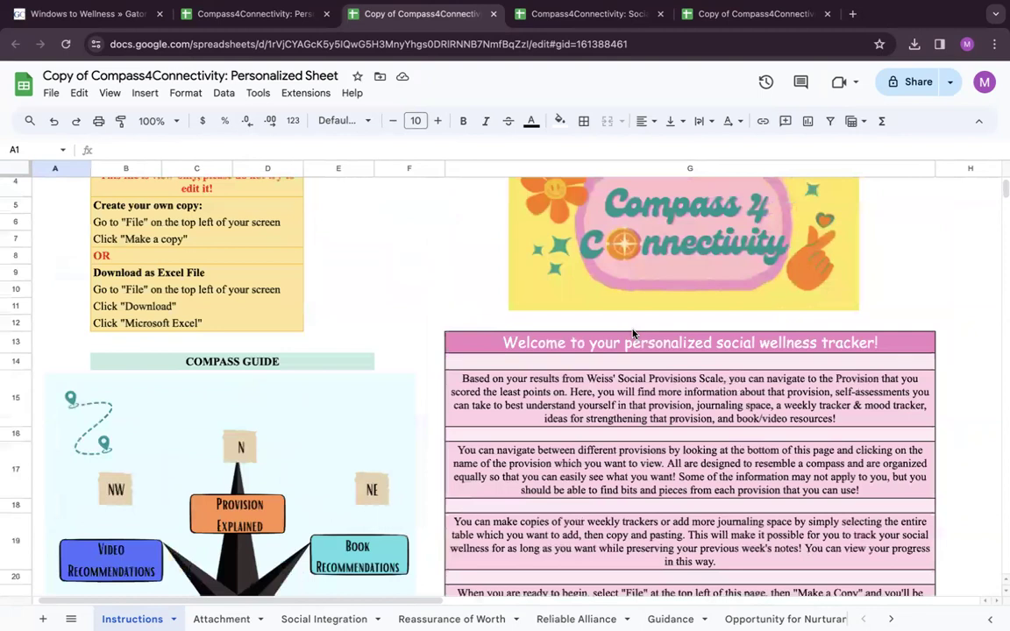
pyautogui.scroll(-5, 633, 333)
pyautogui.scroll(-3, 633, 333)
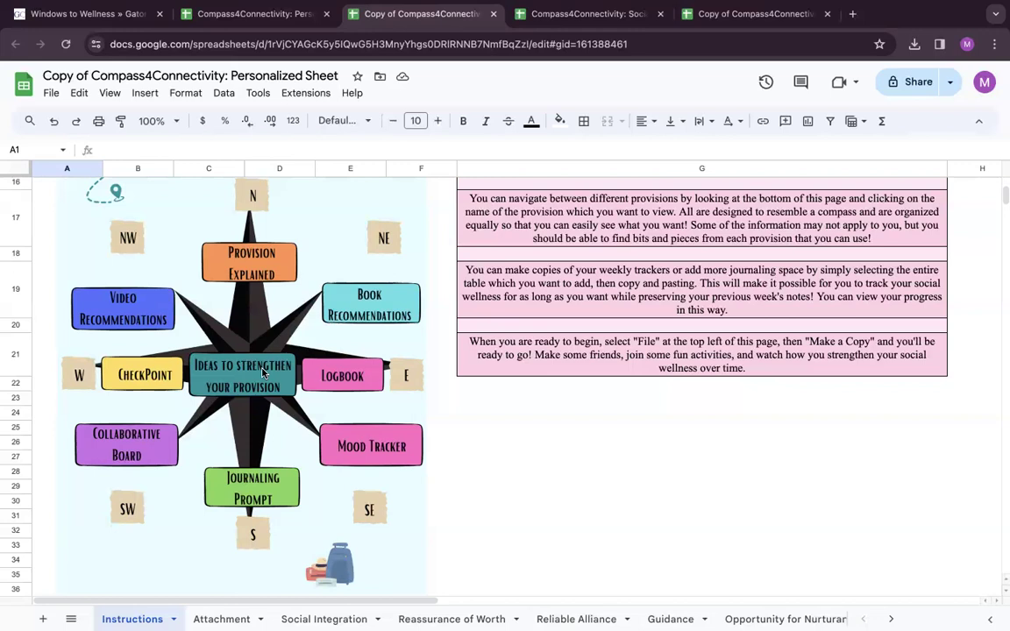
# Step: Open the Attachment sheet and read its north section explaining what attachment is and how to strengthen it
pyautogui.click(221, 619)
pyautogui.click(221, 618)
pyautogui.hscroll(5, 594, 419)
pyautogui.scroll(-1, 593, 419)
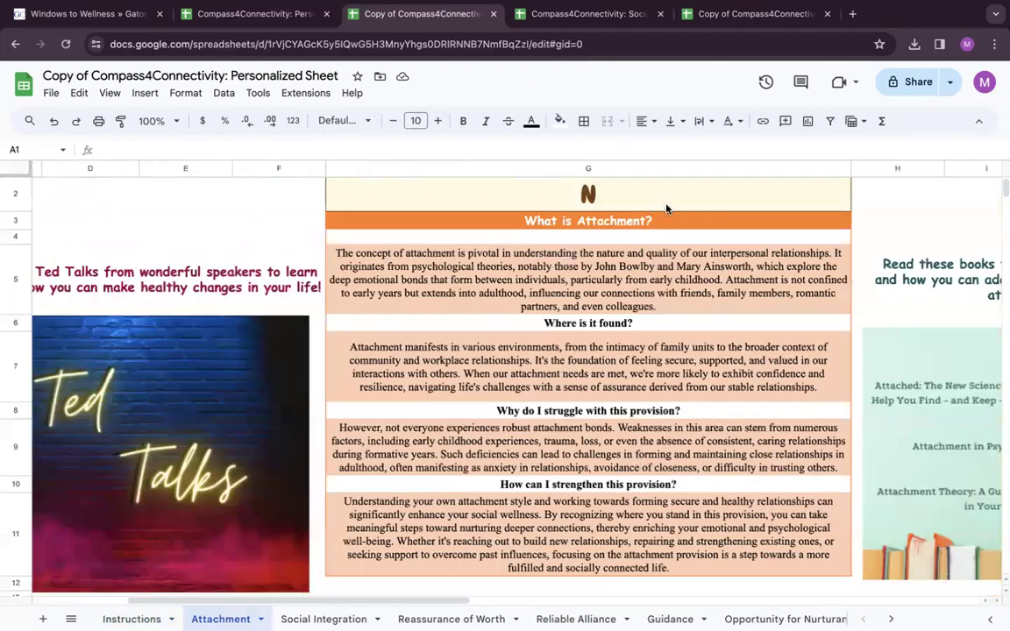
pyautogui.hscroll(1, 667, 208)
pyautogui.scroll(-1, 667, 207)
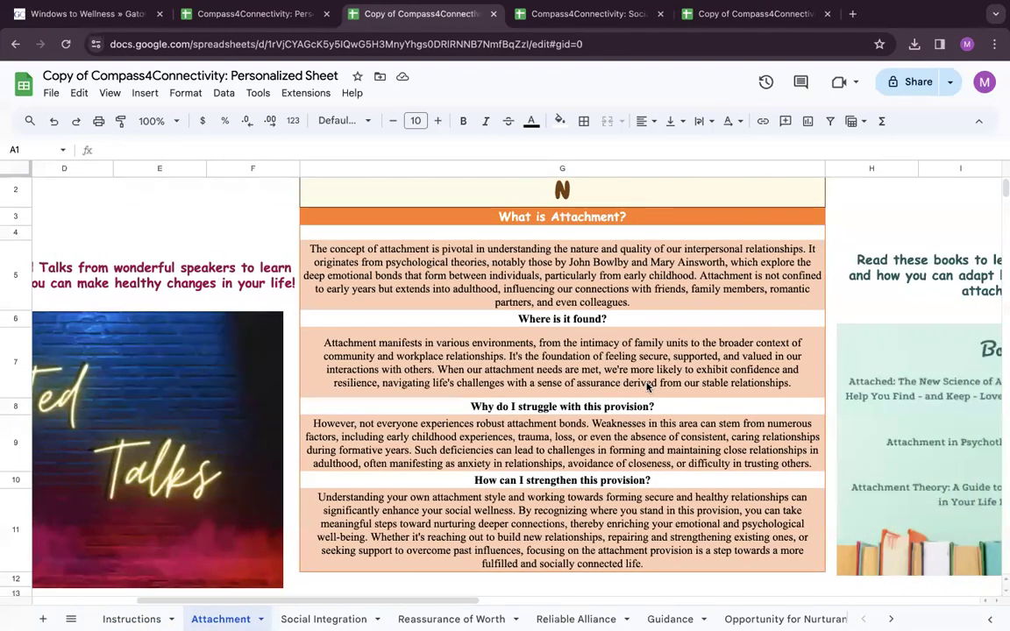
pyautogui.scroll(-1, 618, 364)
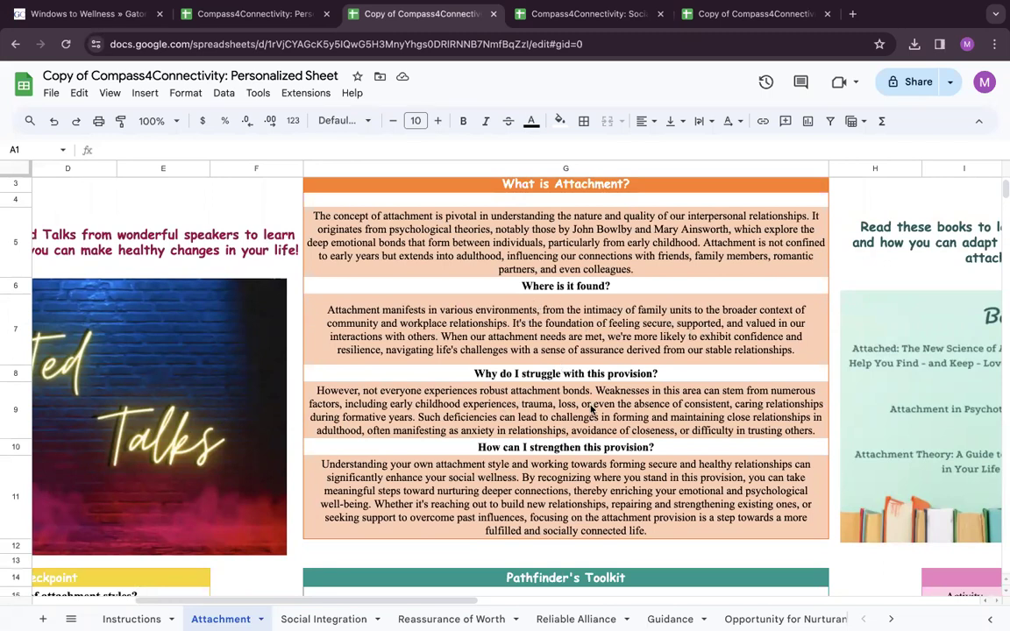
pyautogui.scroll(-1, 508, 407)
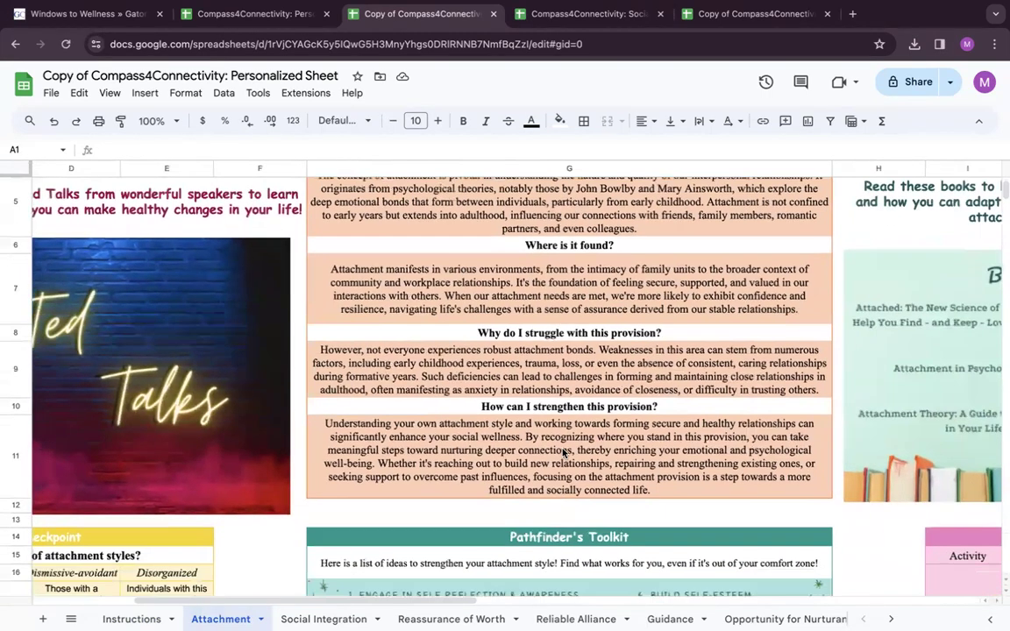
# Step: Look over the book recommendations and their links in the northeast section of the Attachment sheet
pyautogui.hscroll(5, 657, 456)
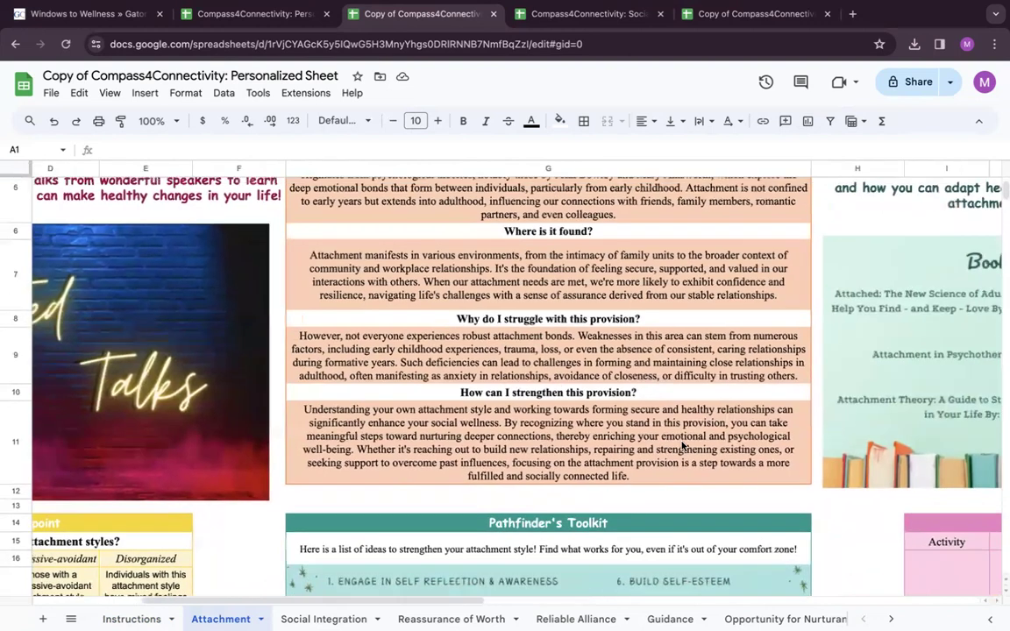
pyautogui.hscroll(6, 682, 447)
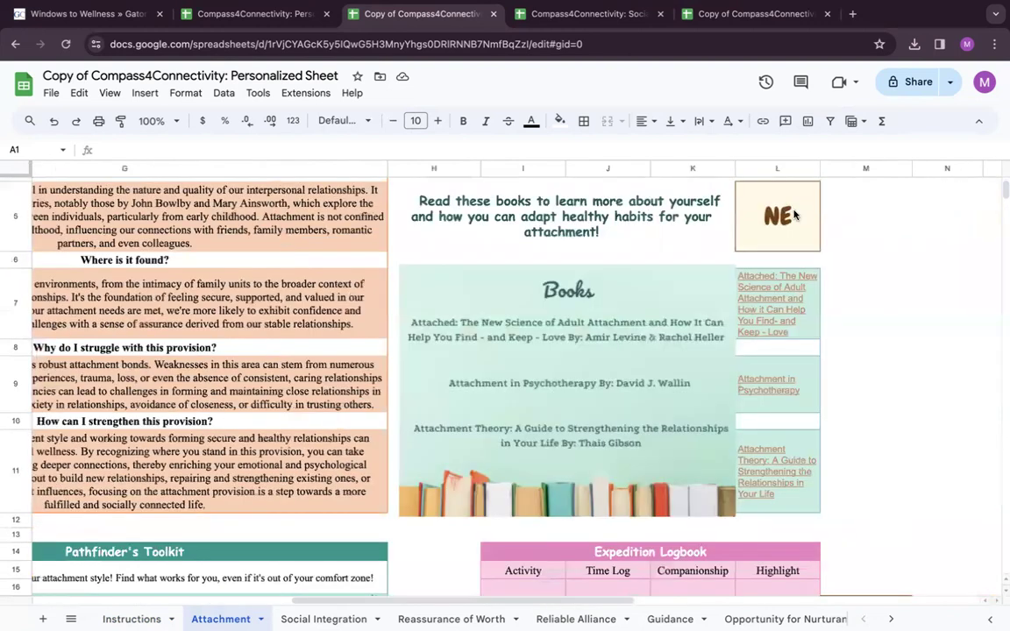
pyautogui.hscroll(1, 487, 377)
pyautogui.hscroll(1, 487, 377)
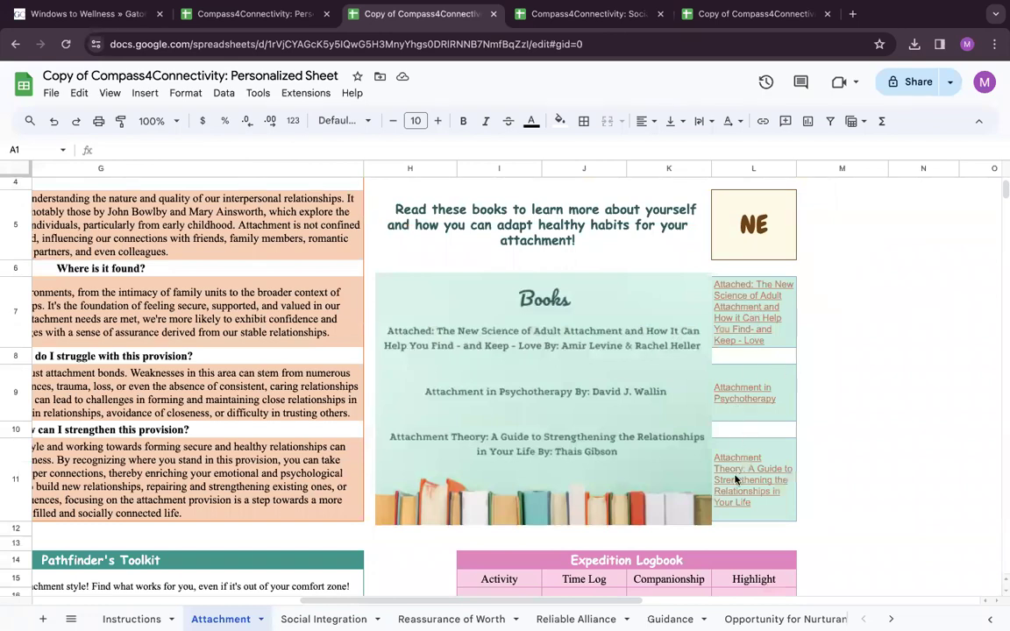
pyautogui.moveTo(736, 493)
# Step: Examine the Expedition Logbook table and the Pathfinder's Toolkit ideas on the Attachment sheet
pyautogui.scroll(-8, 736, 496)
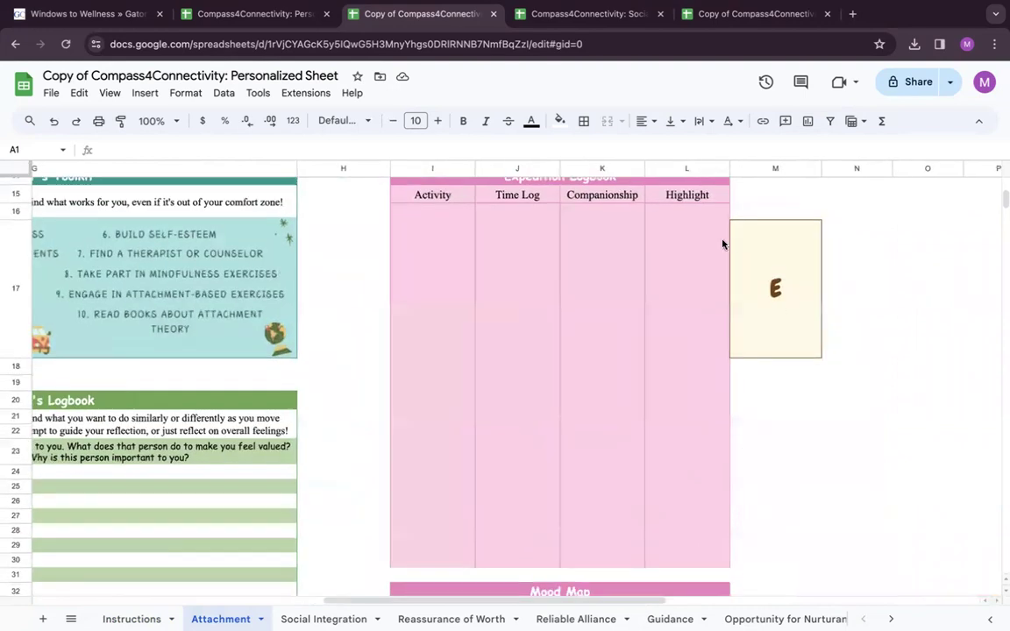
pyautogui.scroll(1, 430, 229)
pyautogui.hscroll(1, 431, 229)
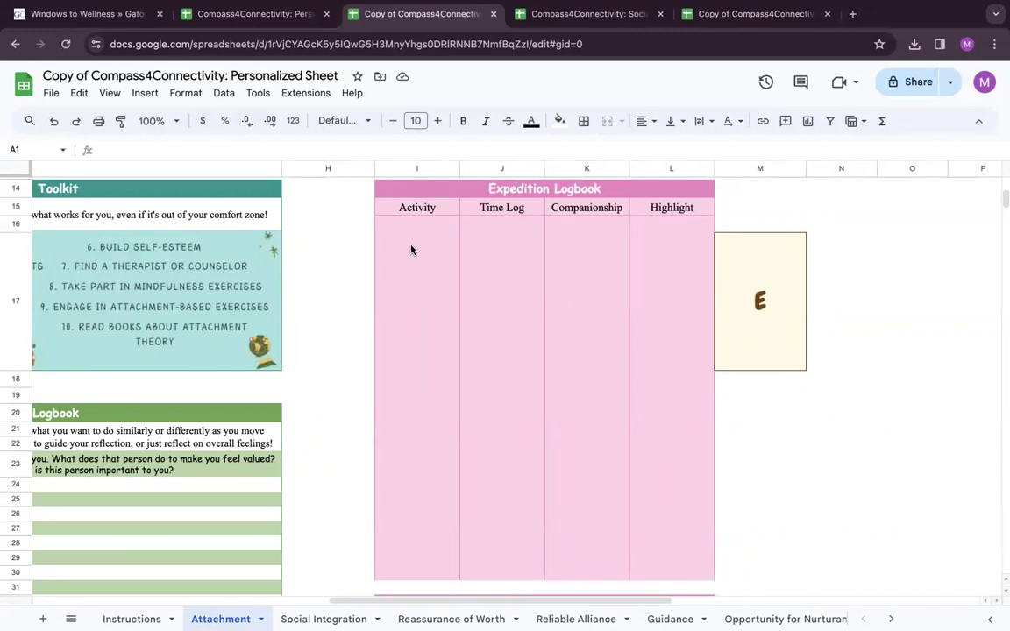
pyautogui.scroll(1, 414, 251)
pyautogui.hscroll(-4, 419, 252)
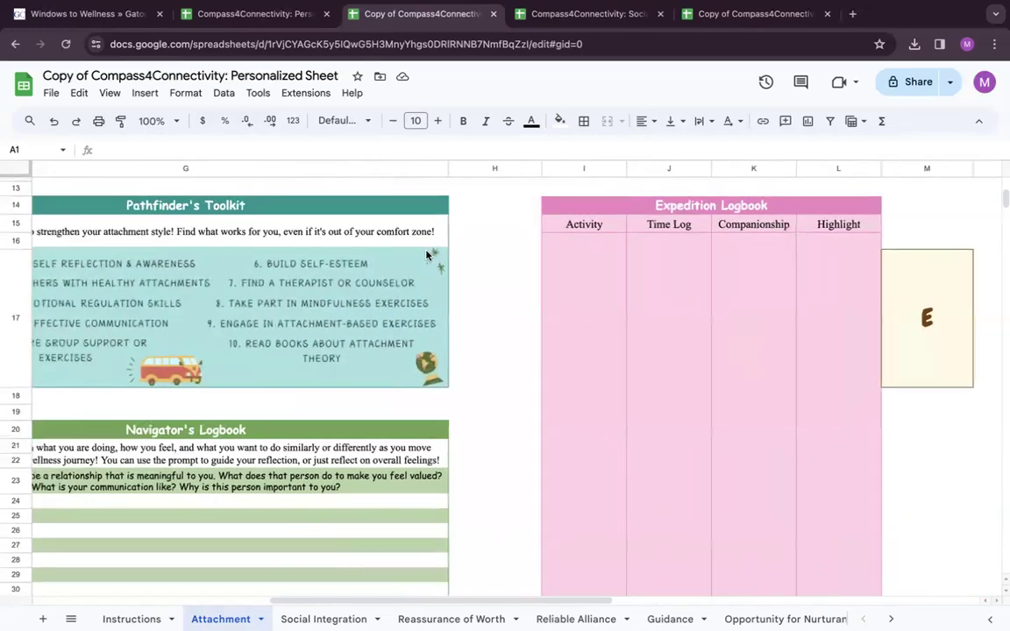
pyautogui.hscroll(-3, 427, 255)
pyautogui.scroll(1, 427, 255)
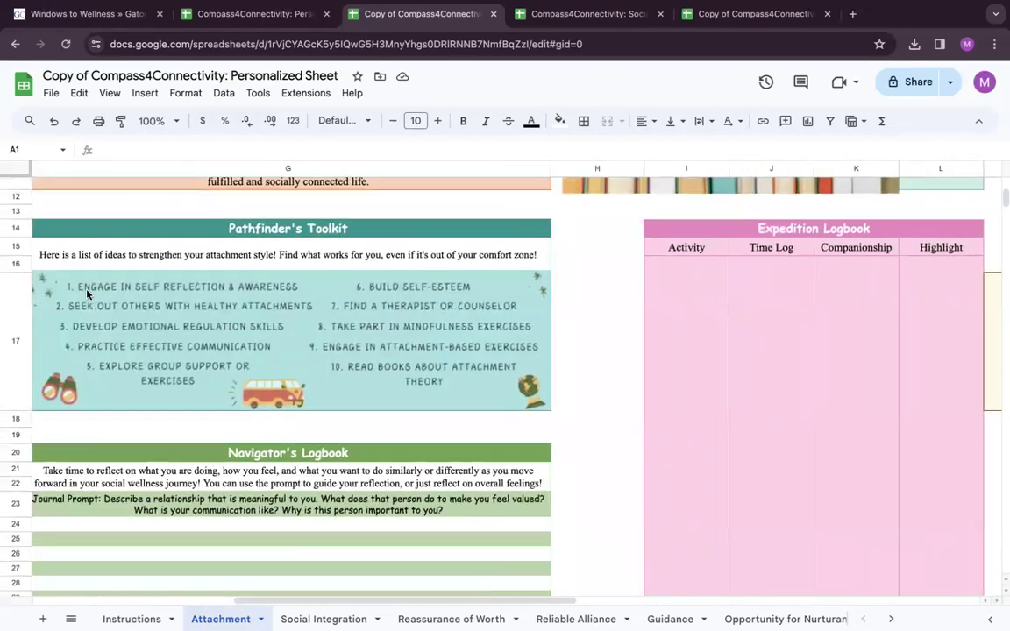
# Step: Examine the Expedition Logbook in the east section of the Attachment sheet, from its header columns down to its end
pyautogui.hscroll(2, 319, 295)
pyautogui.hscroll(2, 531, 268)
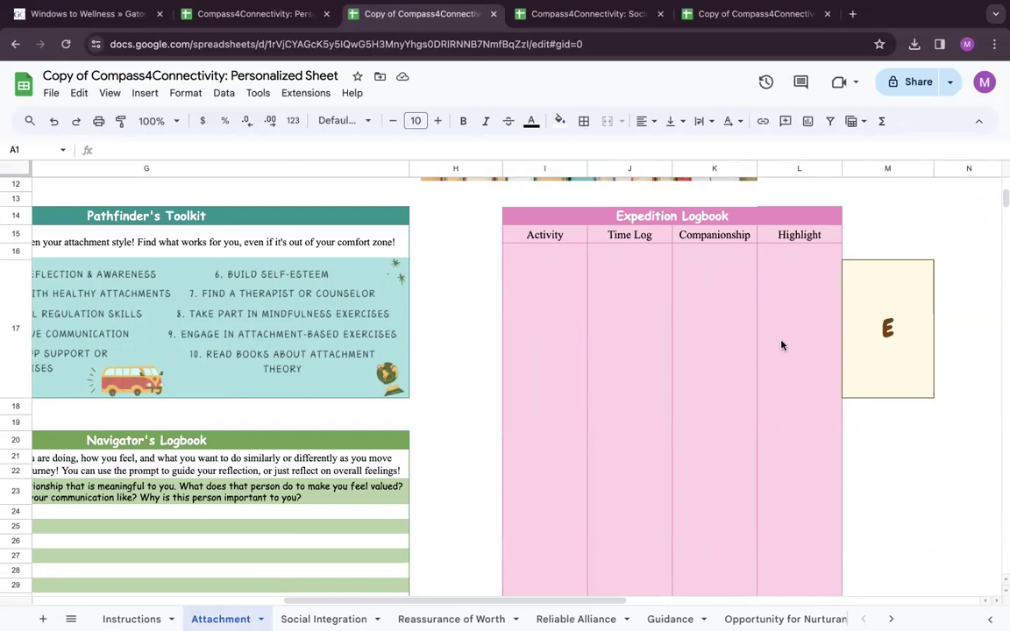
pyautogui.scroll(-5, 782, 346)
pyautogui.scroll(5, 717, 324)
pyautogui.hscroll(1, 717, 324)
pyautogui.scroll(-1, 650, 284)
pyautogui.hscroll(2, 649, 284)
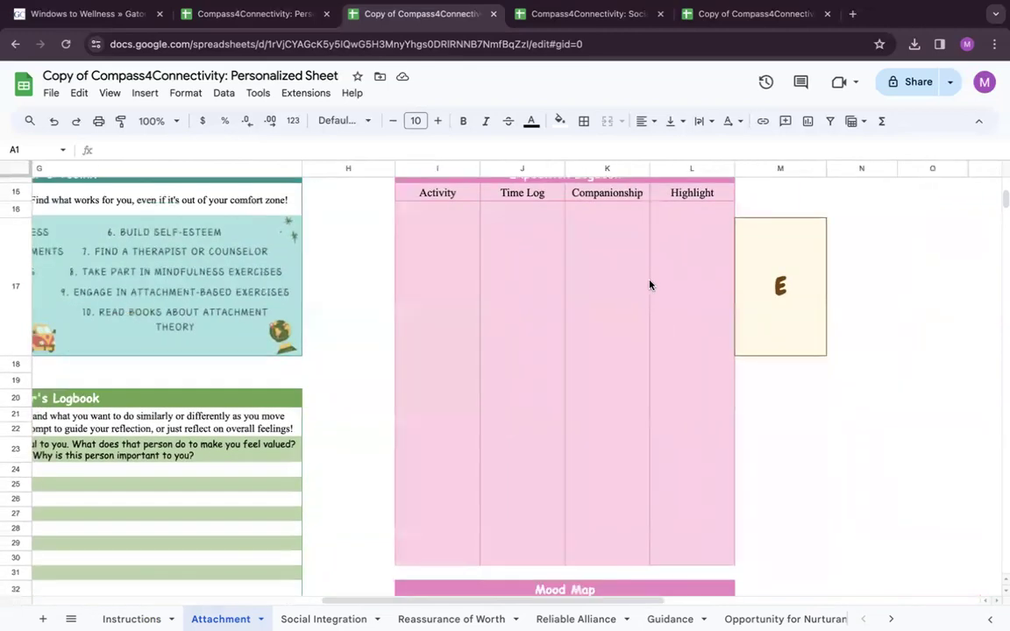
pyautogui.scroll(1, 650, 284)
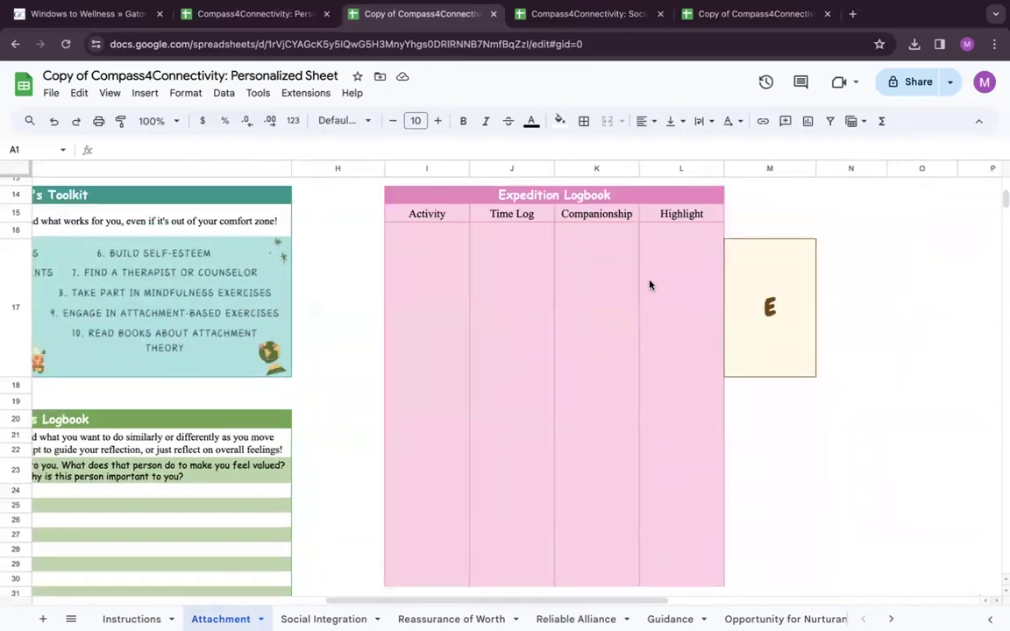
# Step: Copy the whole Expedition Logbook table in I14:L30, including its title and column headers
pyautogui.click(387, 193)
pyautogui.moveTo(401, 195); pyautogui.dragTo(617, 438)
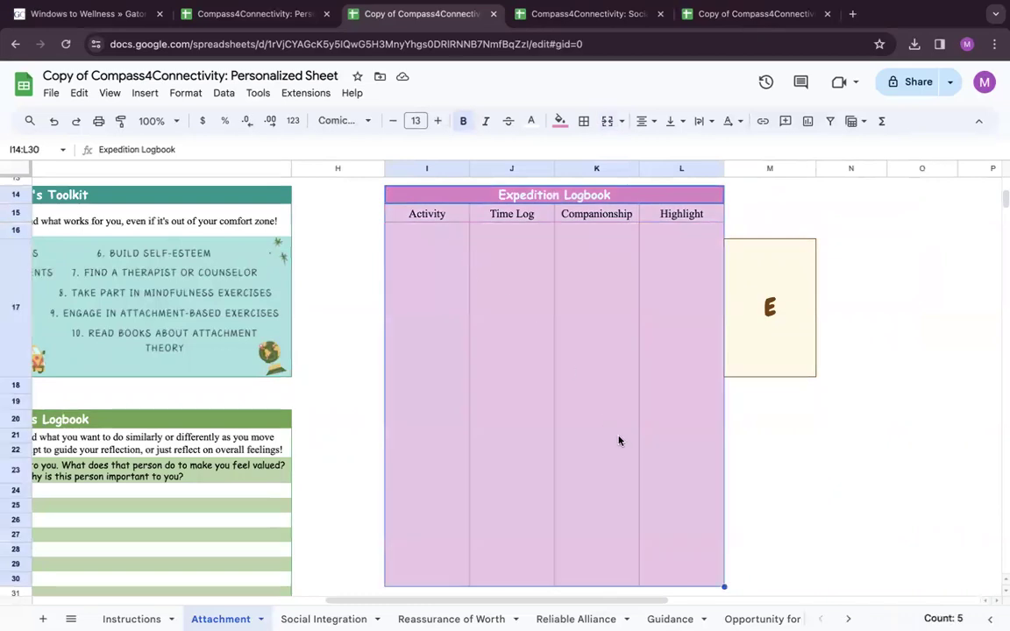
pyautogui.rightClick(619, 440)
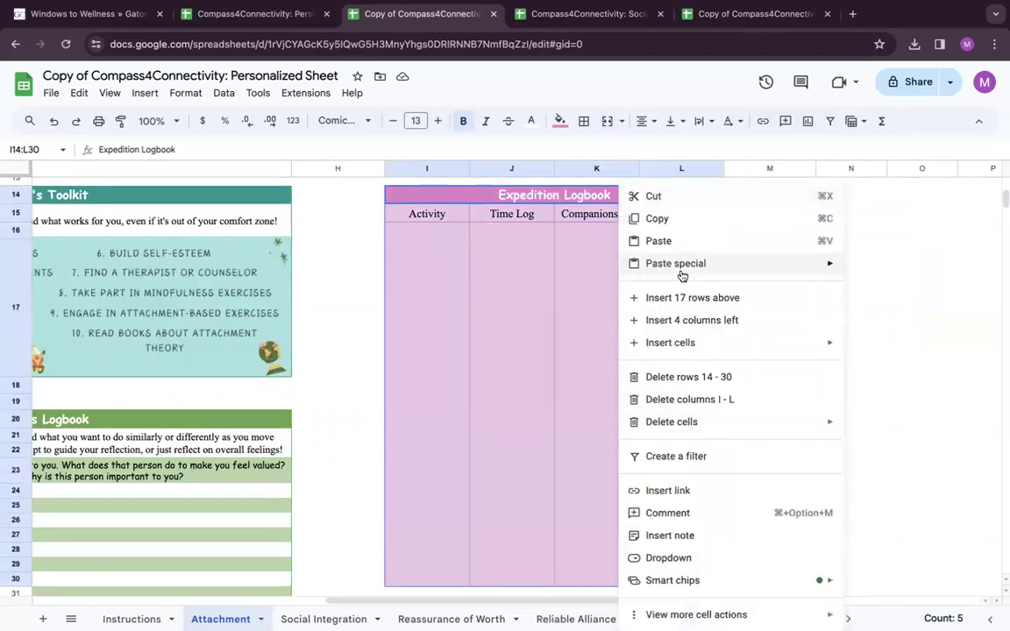
pyautogui.click(694, 219)
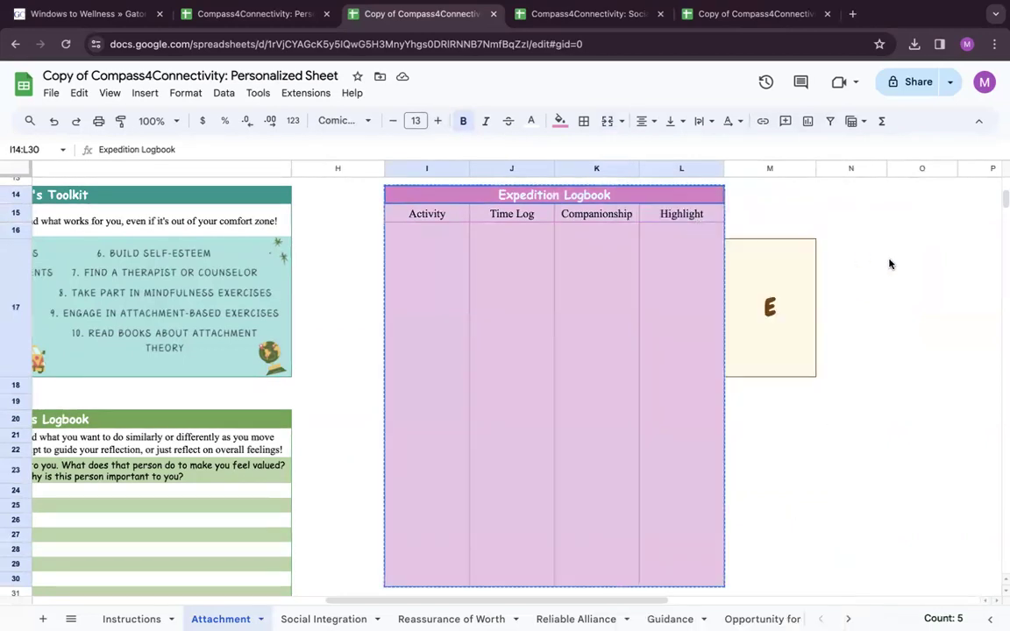
# Step: Paste the copied Expedition Logbook into the empty area east of the original, starting at cell N14
pyautogui.hscroll(5, 887, 263)
pyautogui.hscroll(3, 888, 263)
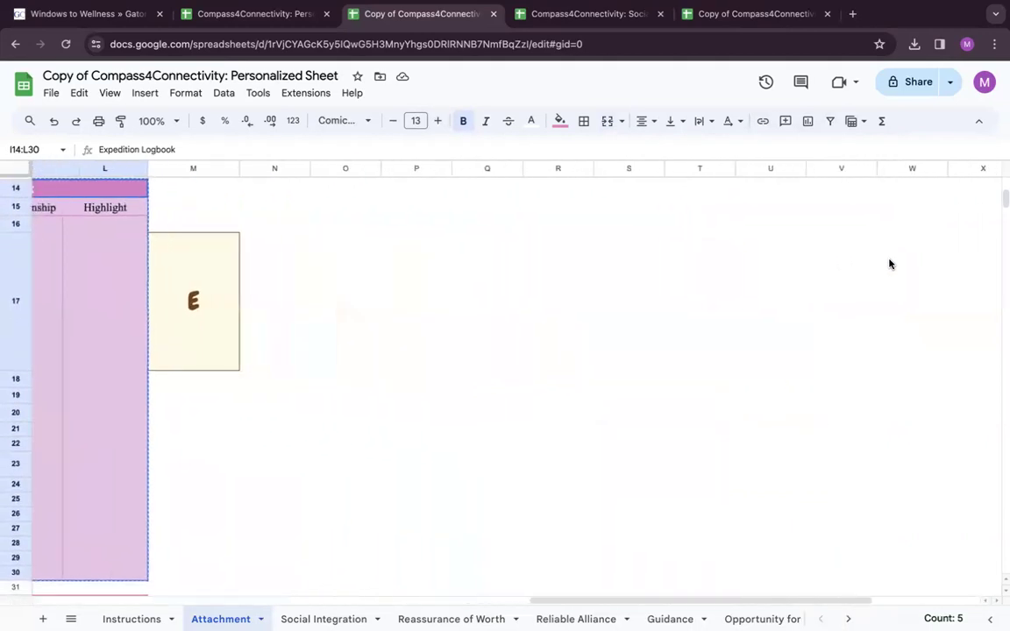
pyautogui.click(310, 203)
pyautogui.click(376, 199)
pyautogui.press('Left')
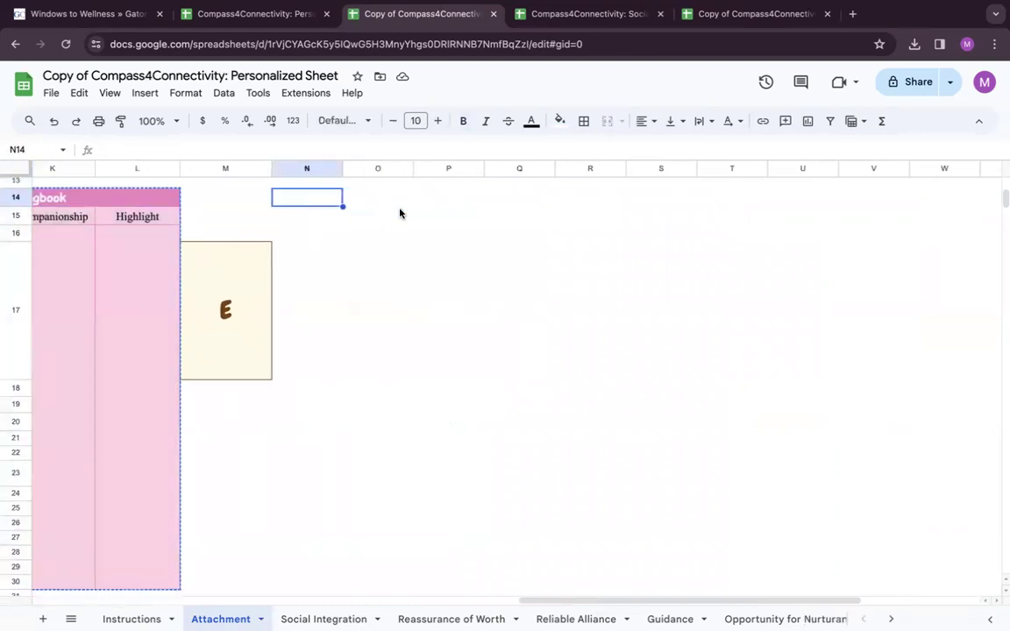
pyautogui.click(373, 217)
pyautogui.click(311, 204)
pyautogui.hotkey('ctrl', 'v')
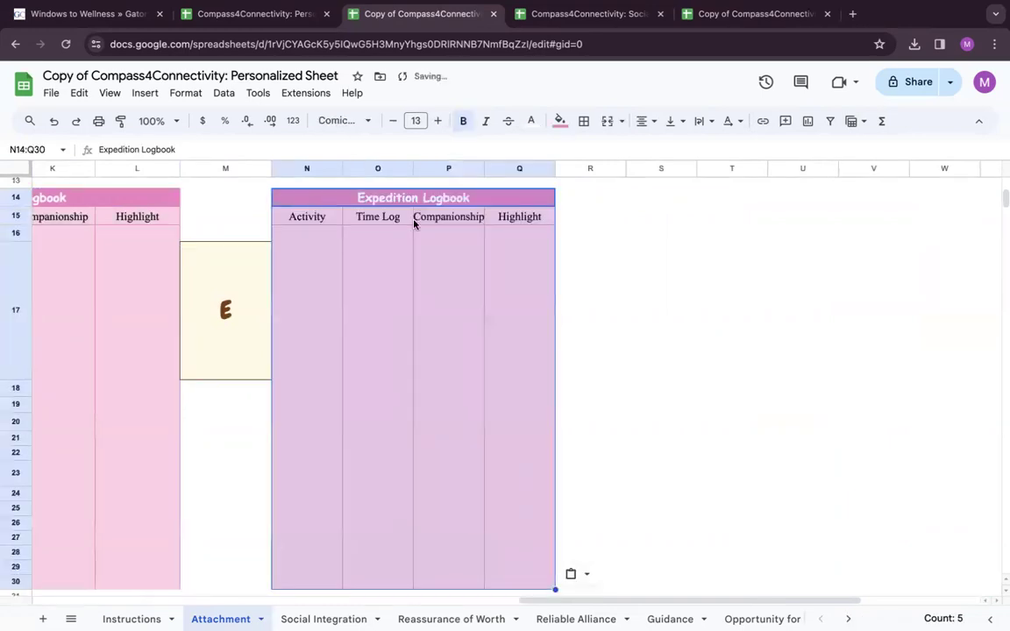
# Step: Try to remove the pasted Expedition Logbook copy in N14:Q30 by cutting its cells, and check the cell deletion options
pyautogui.rightClick(382, 252)
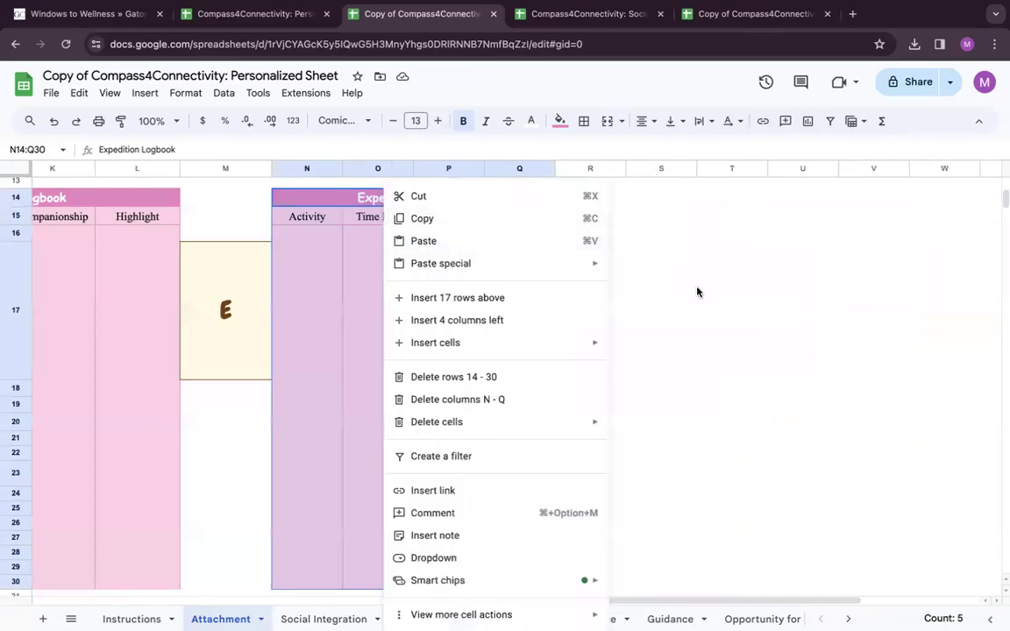
pyautogui.click(693, 291)
pyautogui.rightClick(428, 275)
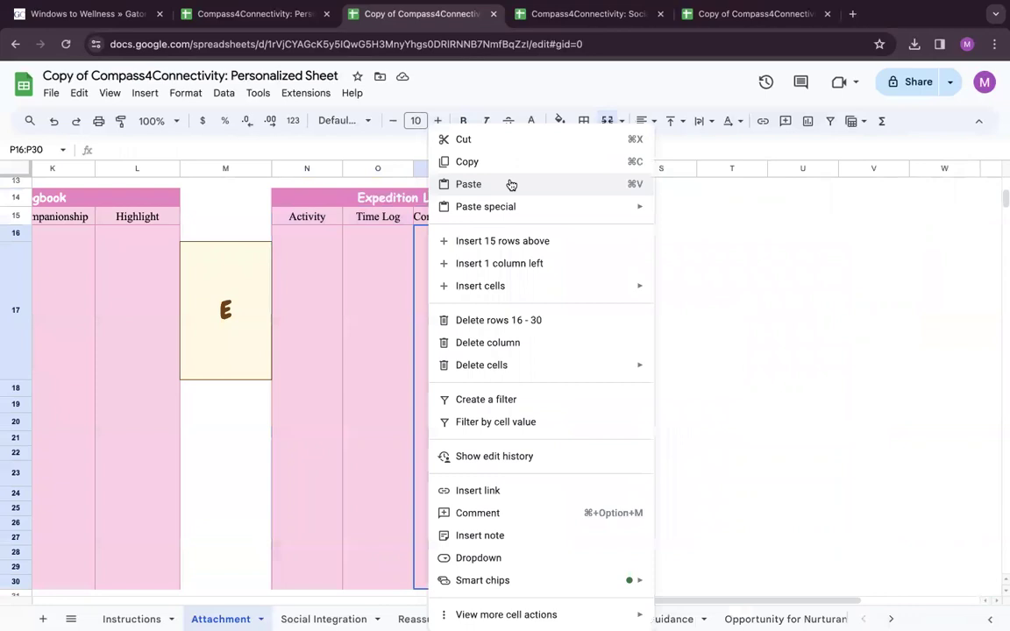
pyautogui.click(381, 313)
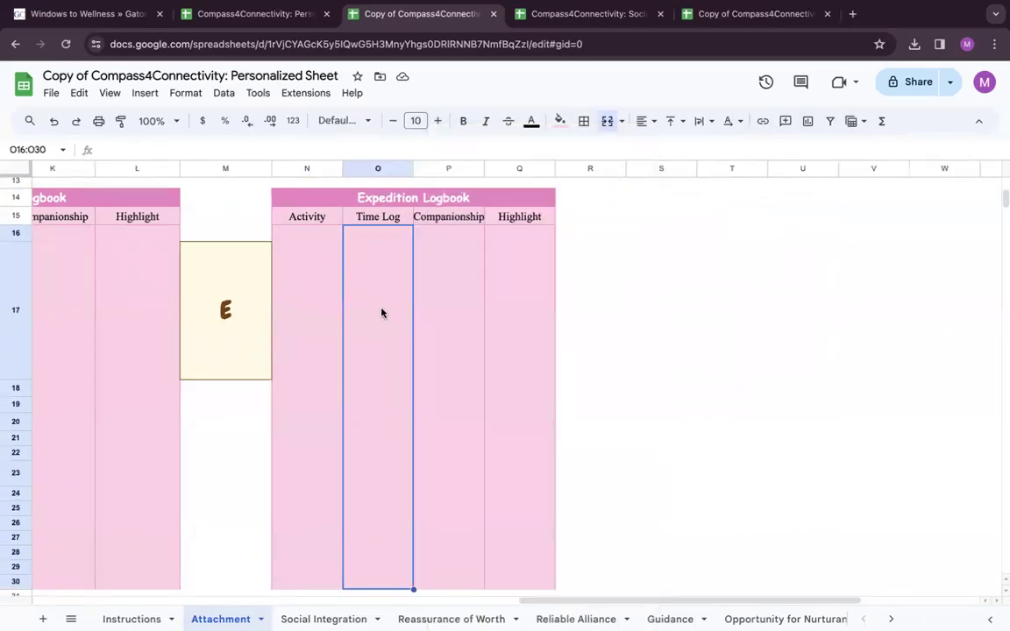
pyautogui.moveTo(289, 198); pyautogui.dragTo(496, 588)
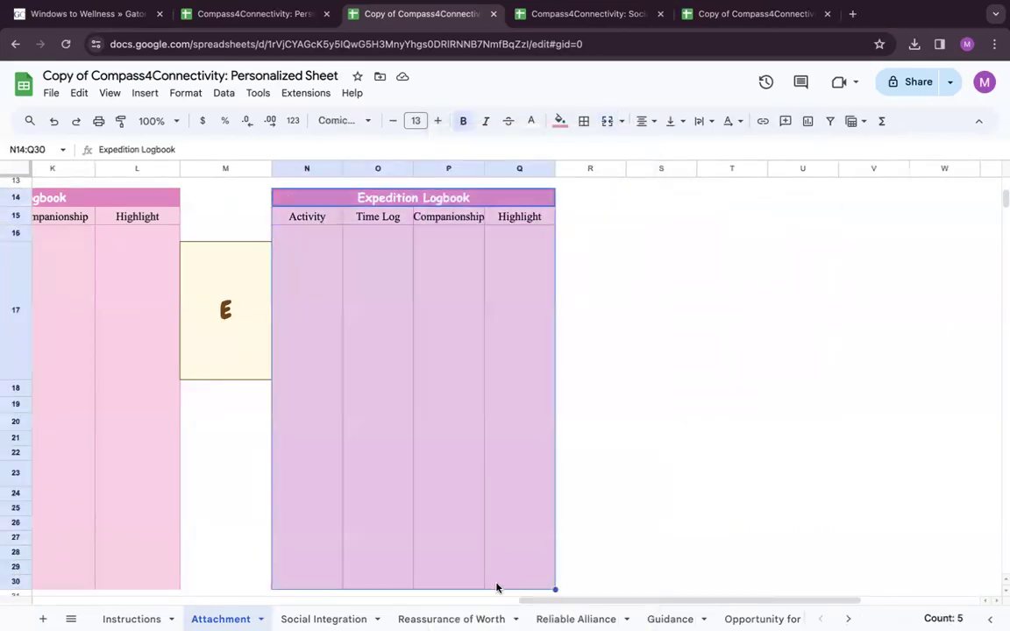
pyautogui.rightClick(486, 454)
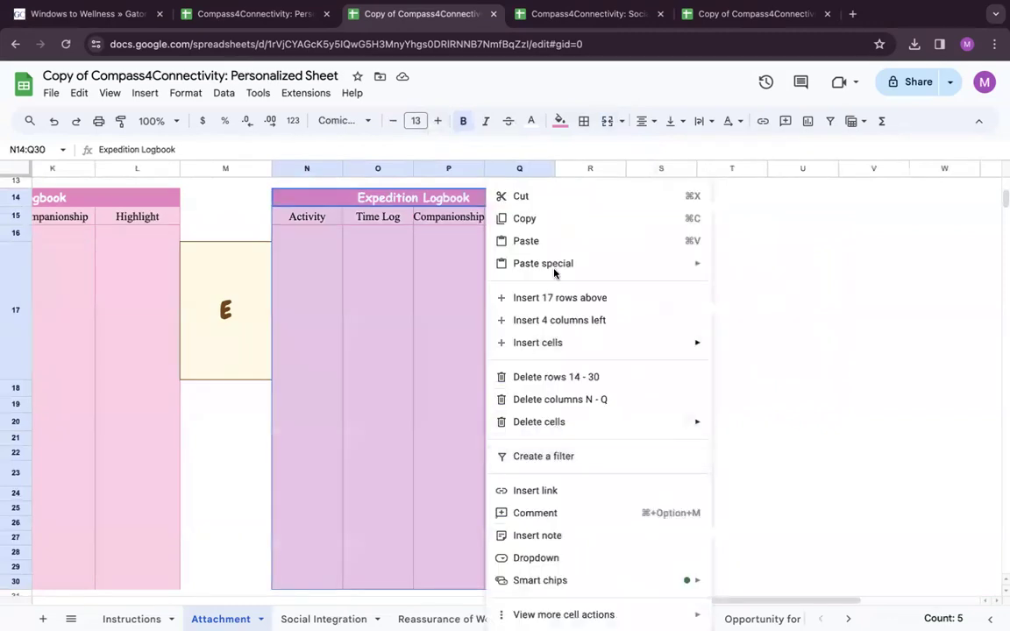
pyautogui.click(549, 203)
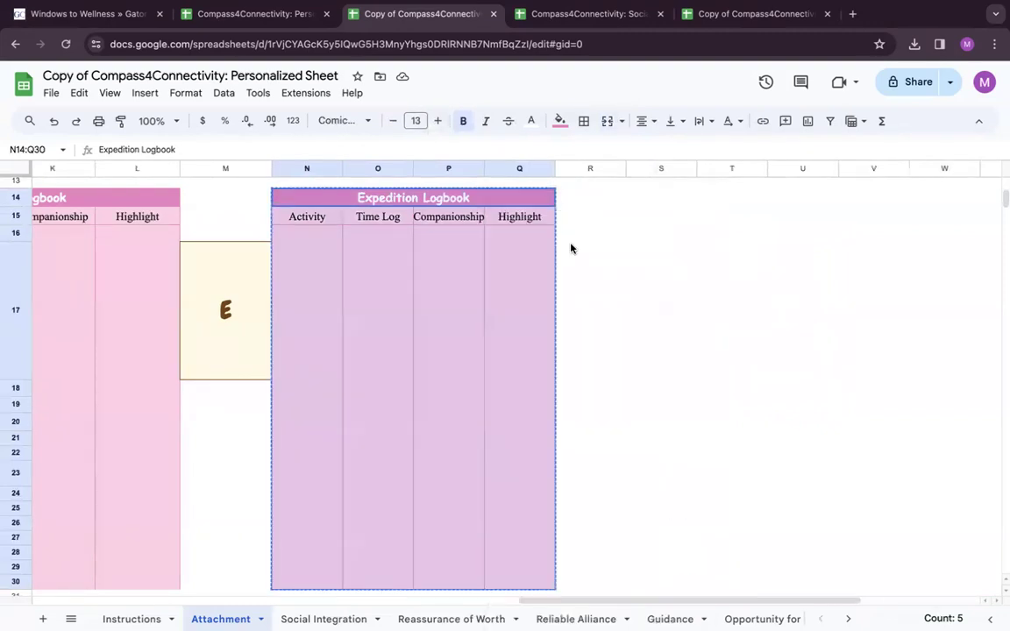
pyautogui.rightClick(465, 288)
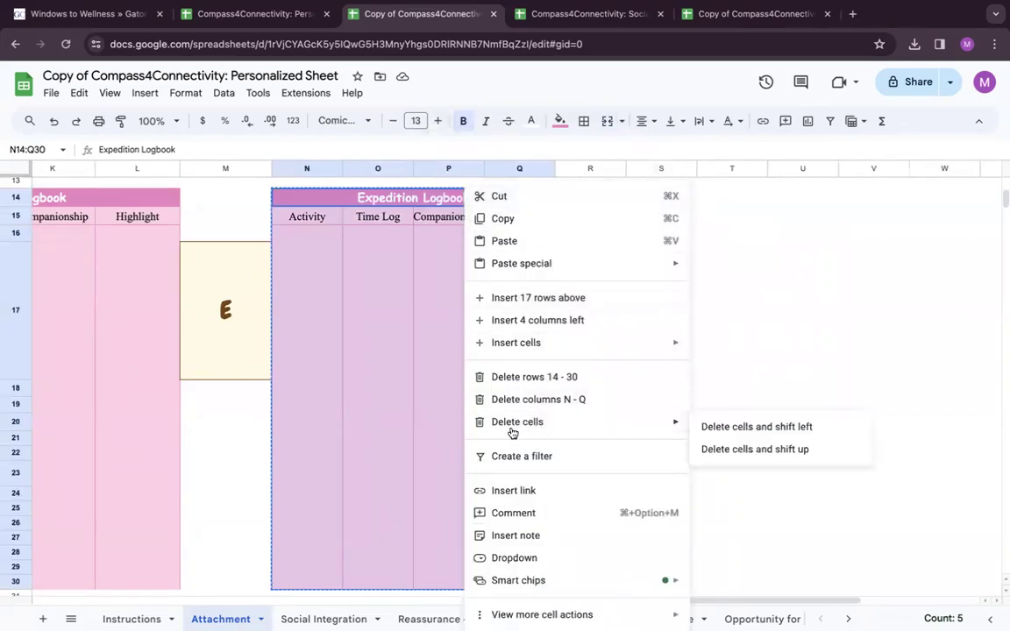
# Step: Undo the pasting of the duplicate Expedition Logbook in columns N to Q
pyautogui.click(395, 401)
pyautogui.click(54, 121)
pyautogui.click(53, 121)
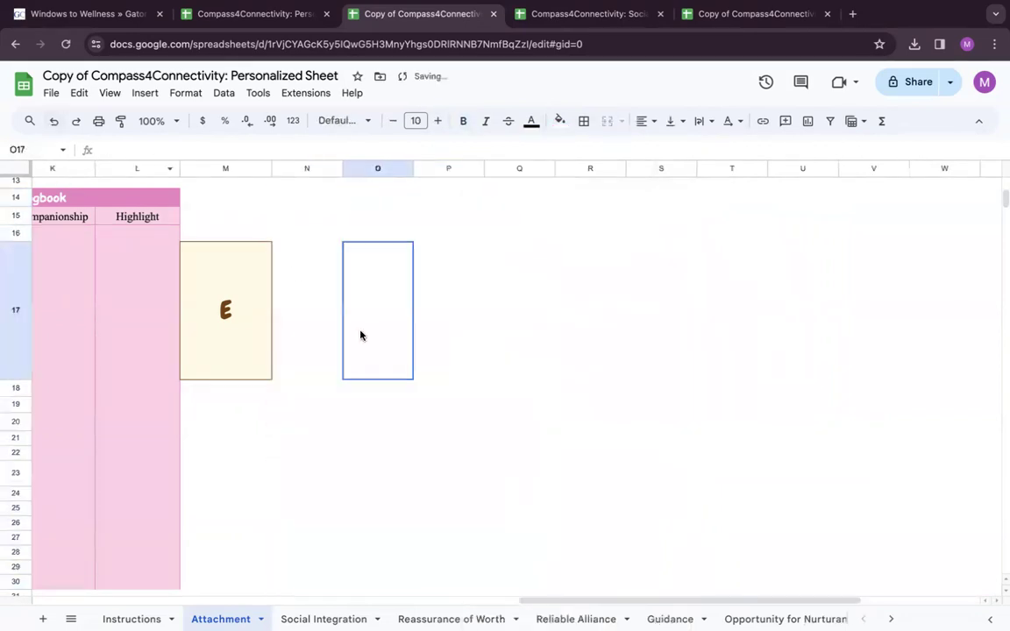
# Step: Look over the Mood Map below the Expedition Logbook, with its mood faces for each day of the week
pyautogui.hscroll(-1, 360, 335)
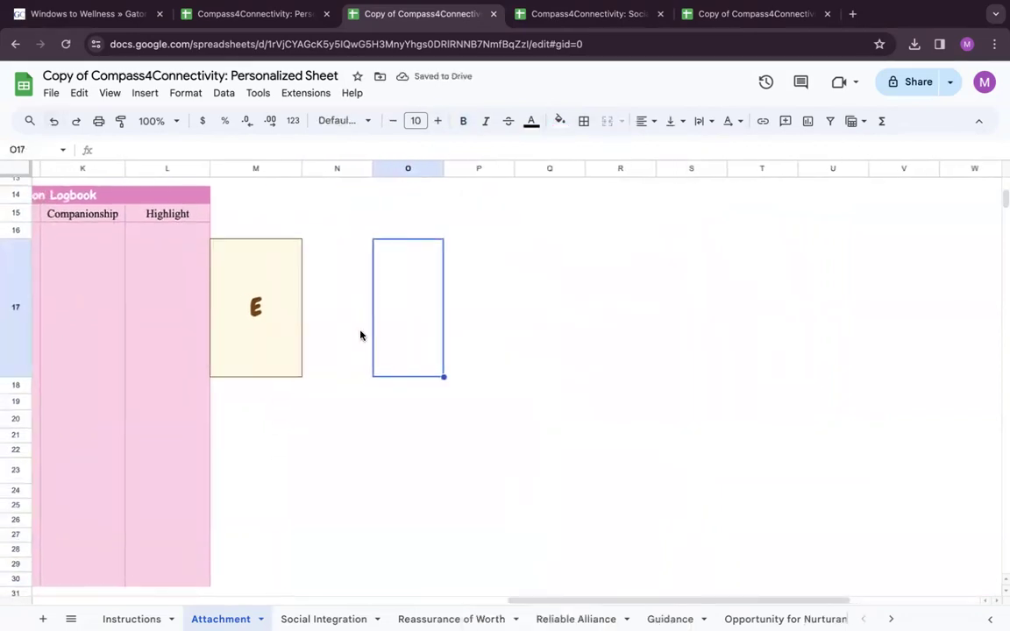
pyautogui.hscroll(-5, 360, 335)
pyautogui.hscroll(-8, 361, 335)
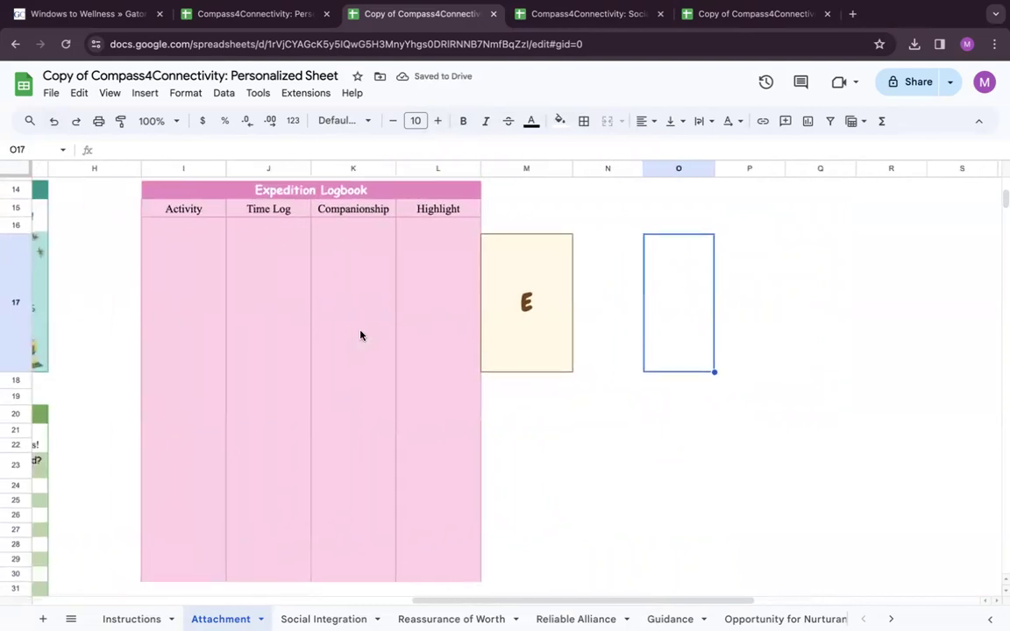
pyautogui.scroll(-6, 360, 335)
pyautogui.scroll(-5, 360, 334)
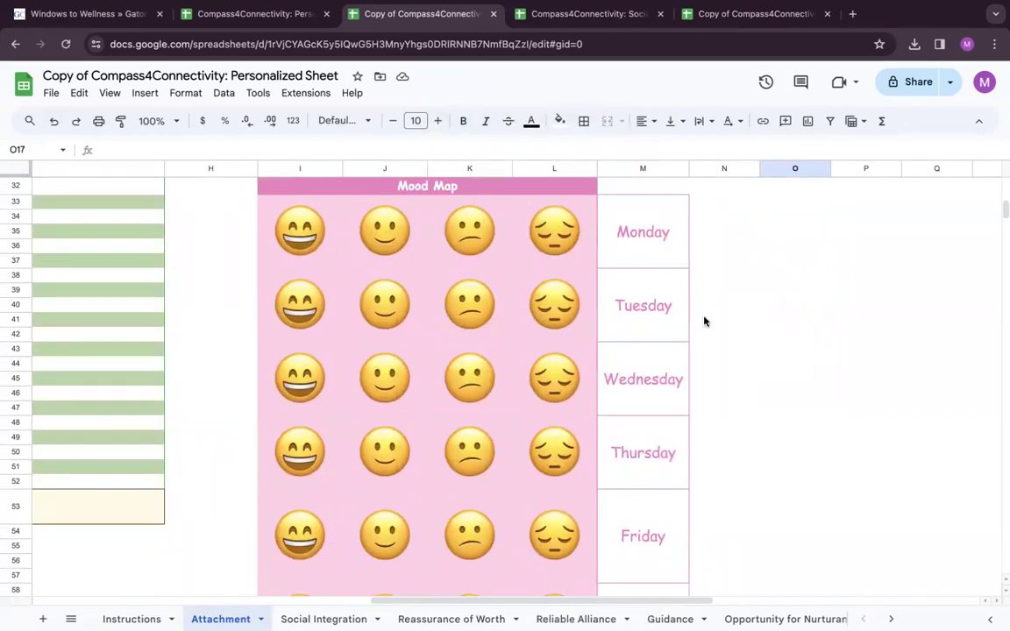
pyautogui.scroll(-3, 640, 450)
pyautogui.scroll(2, 641, 450)
pyautogui.scroll(2, 641, 449)
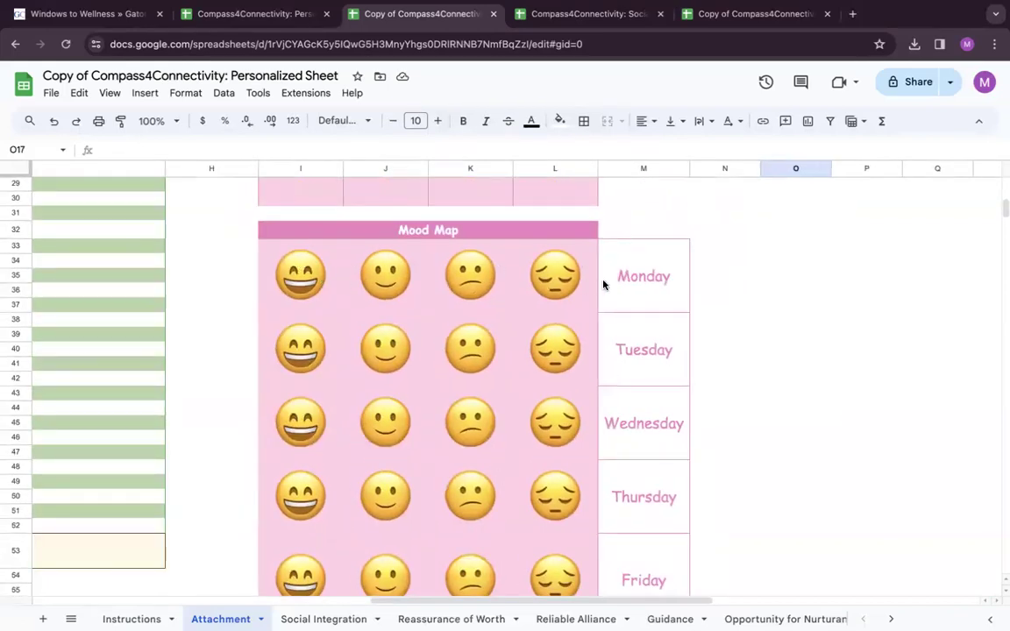
pyautogui.scroll(-1, 307, 224)
pyautogui.scroll(-1, 386, 238)
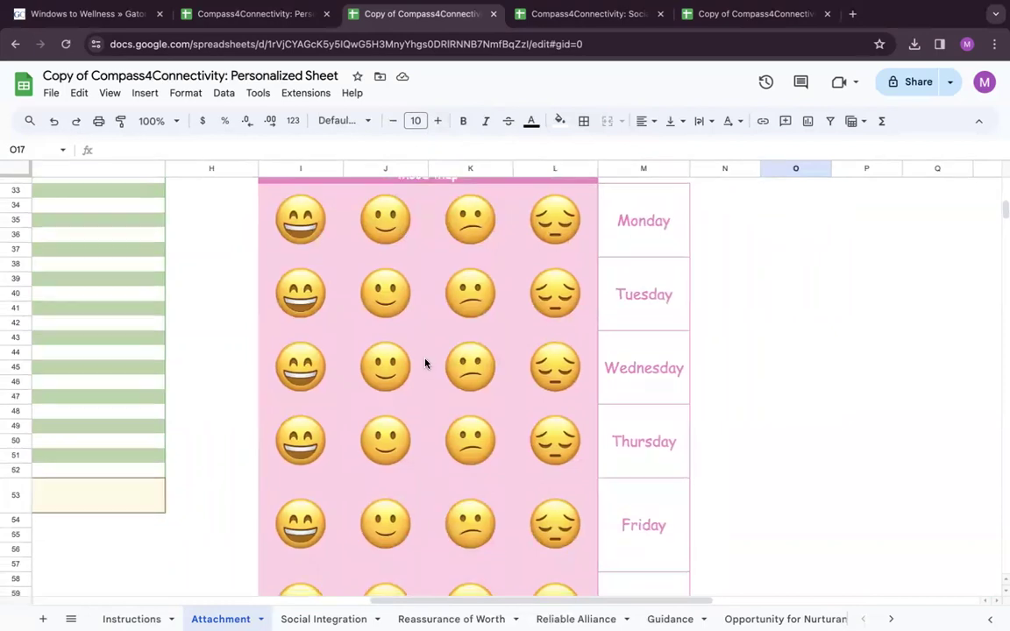
pyautogui.scroll(-1, 423, 360)
pyautogui.scroll(1, 423, 360)
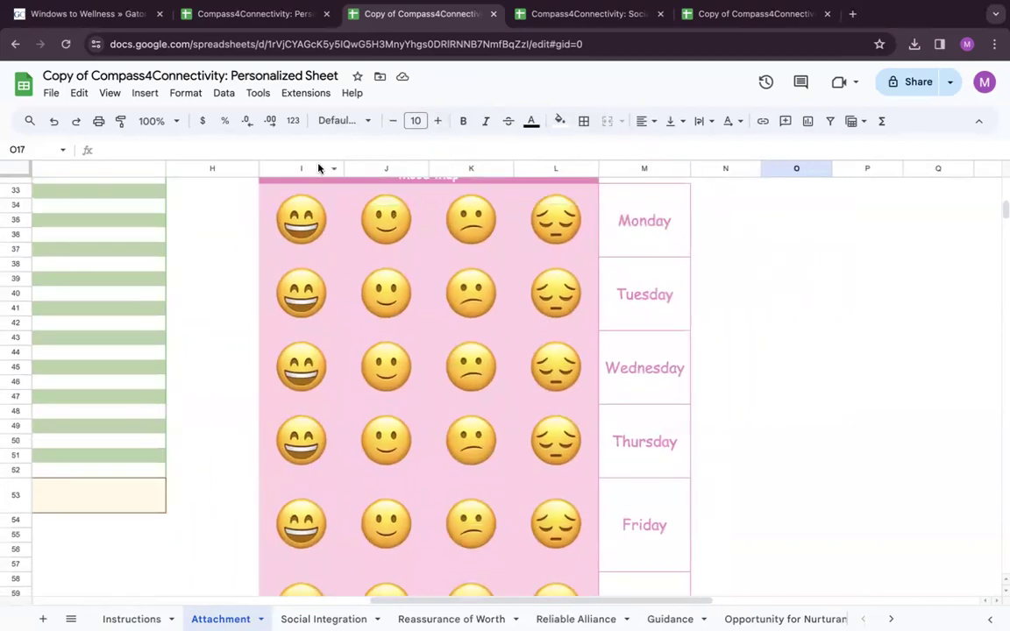
# Step: Fill Monday's slightly smiling face cell in the Mood Map with yellow, and undo the fill
pyautogui.click(336, 214)
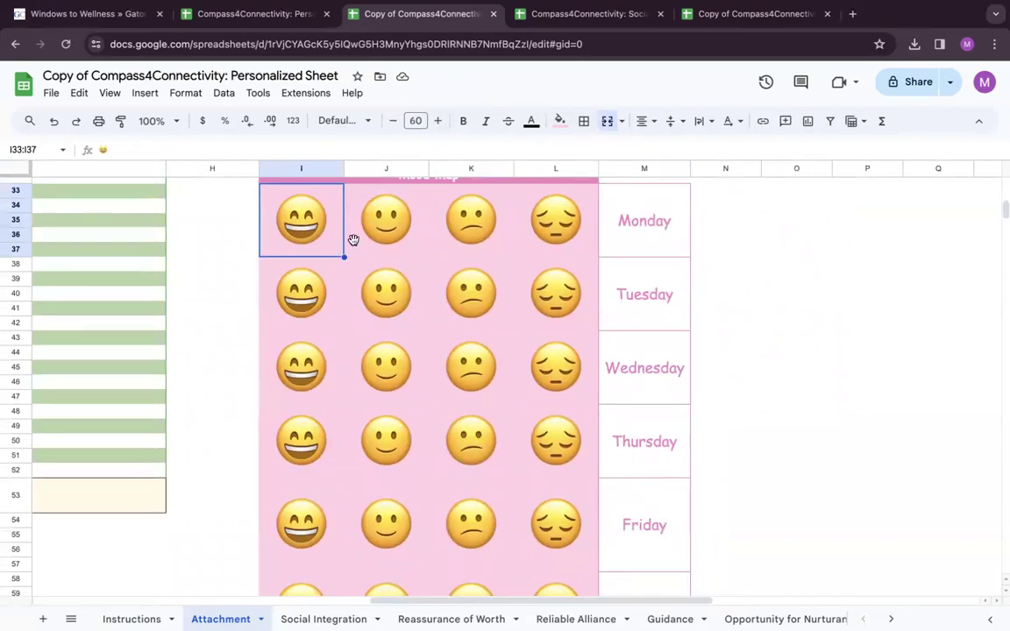
pyautogui.click(405, 235)
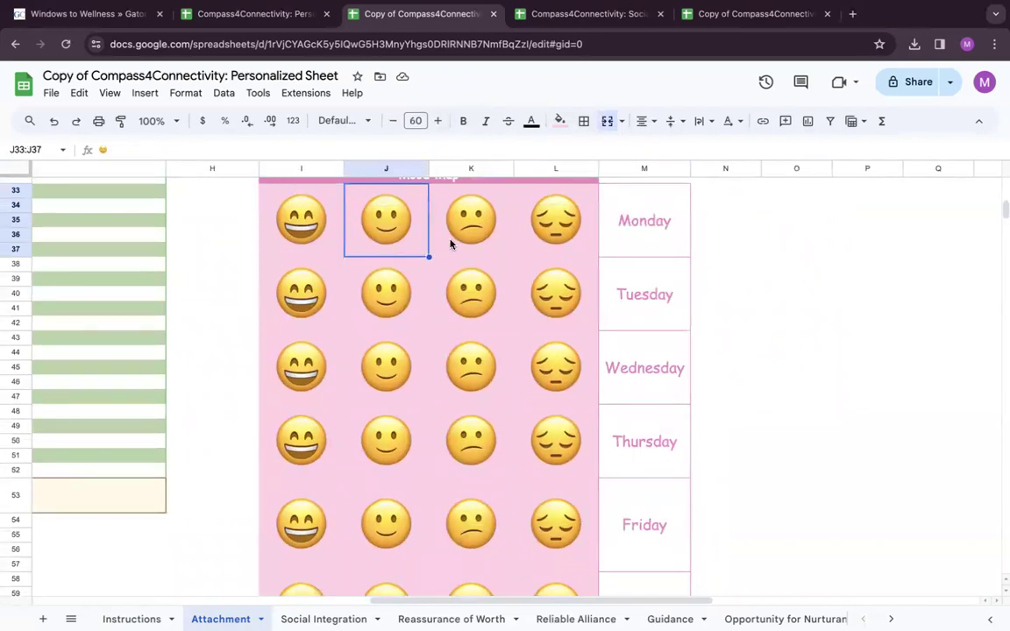
pyautogui.click(557, 120)
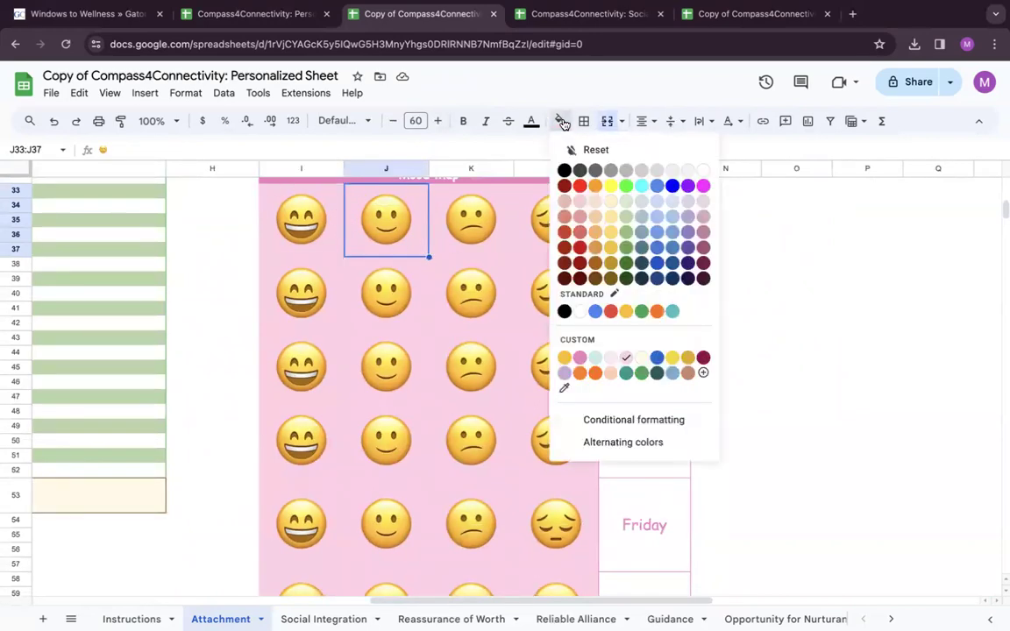
pyautogui.click(610, 185)
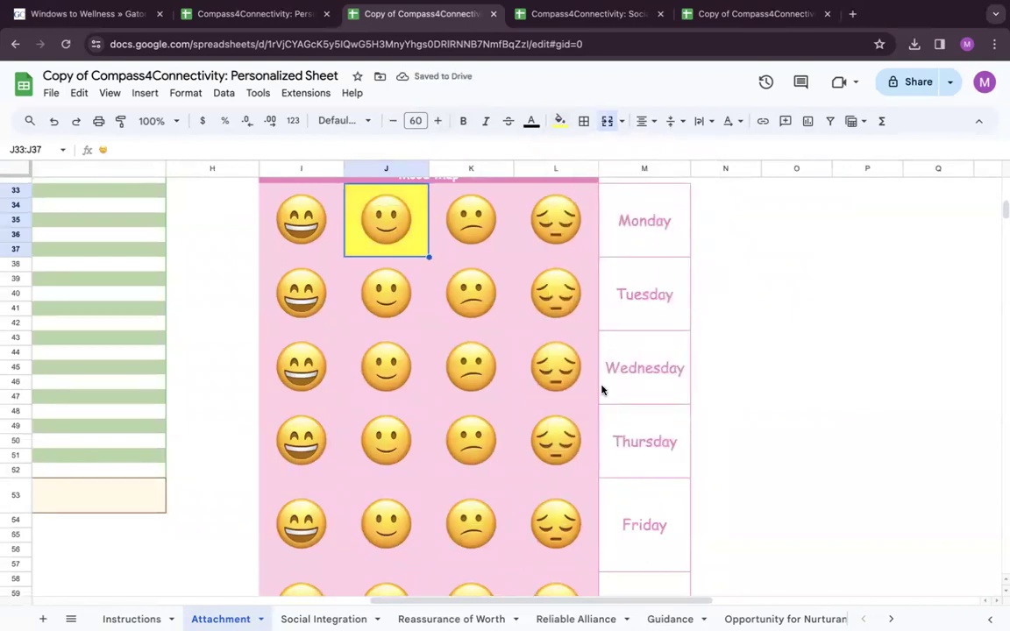
pyautogui.hotkey('ctrl', 'z')
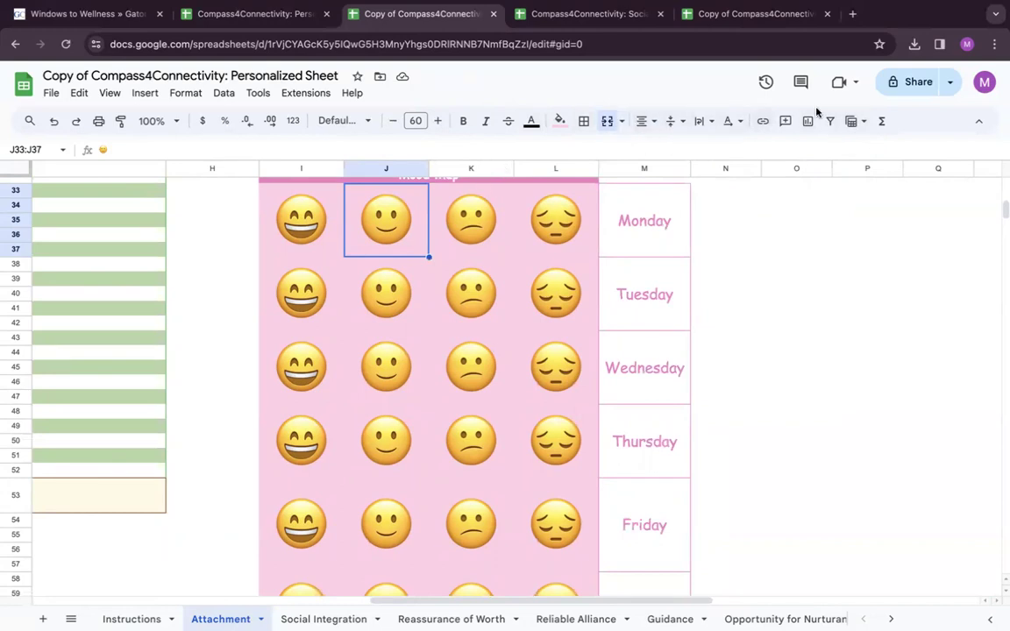
# Step: Try yellow as the text color for Monday's slightly smiling face, and reset the text color
pyautogui.click(531, 122)
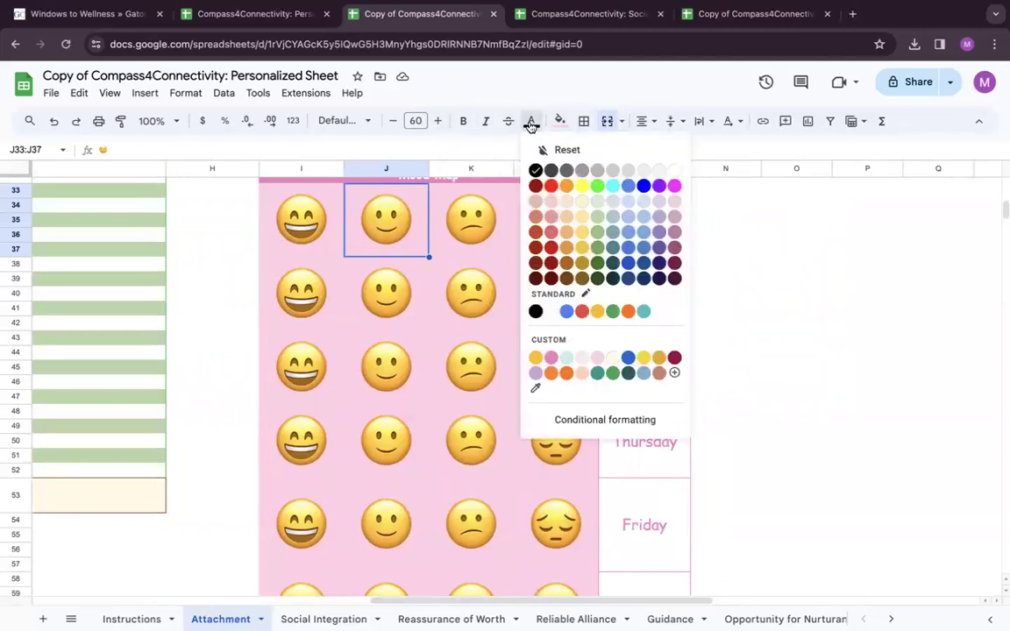
pyautogui.click(581, 186)
pyautogui.click(530, 123)
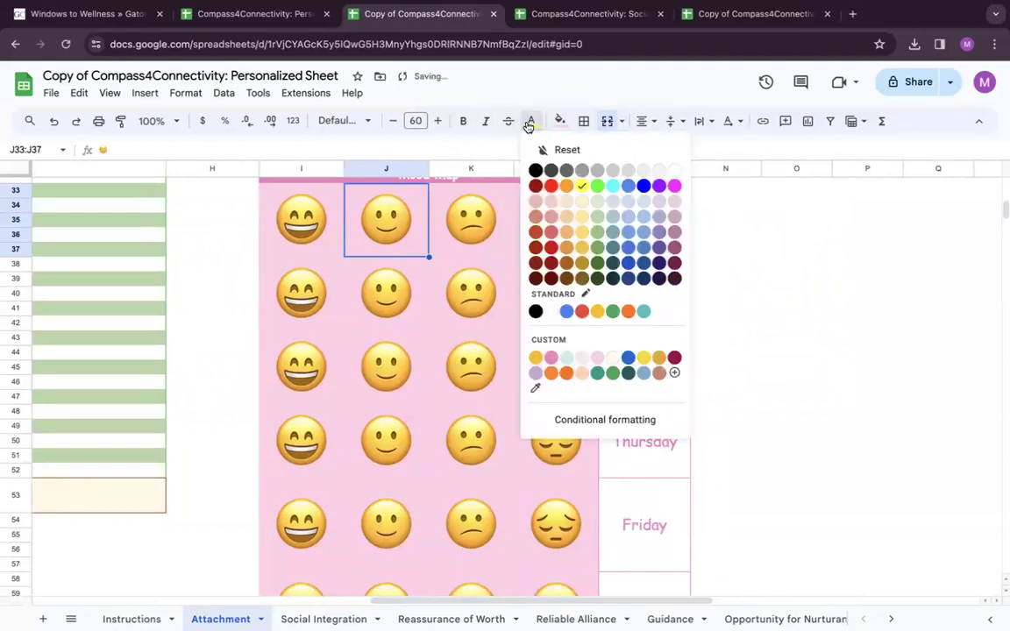
pyautogui.click(571, 151)
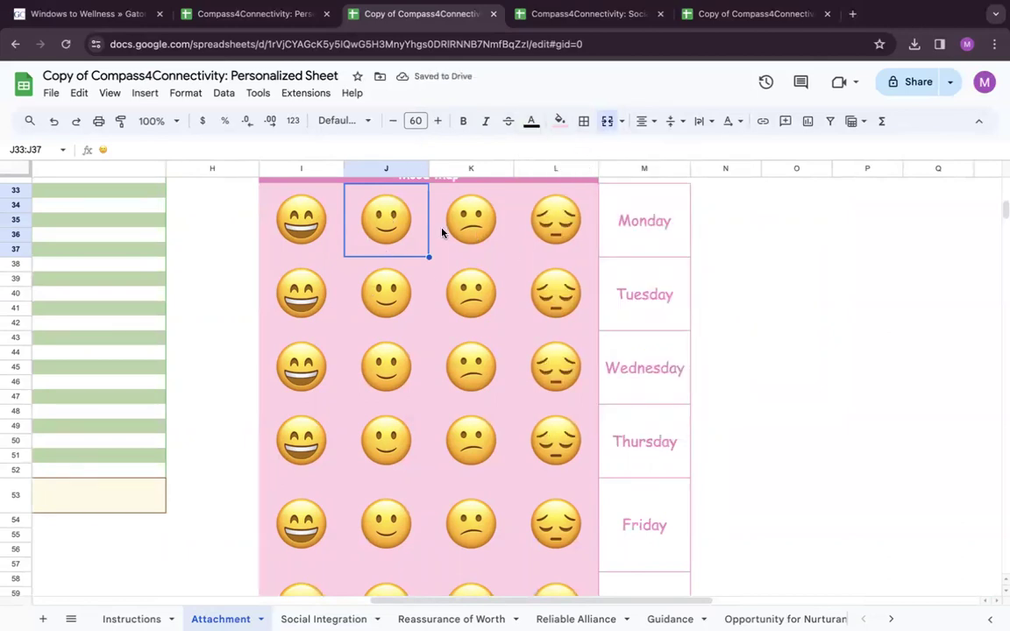
# Step: Review the available fill colors and the Mood Map's remaining days, including the mood-tracking note beneath Sunday
pyautogui.scroll(-2, 442, 230)
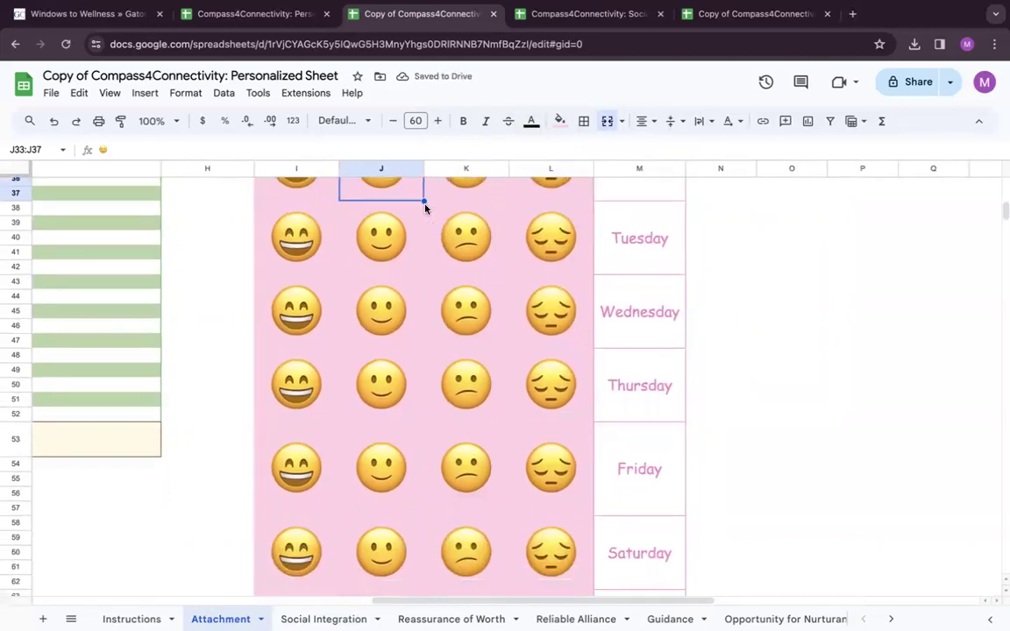
pyautogui.click(559, 123)
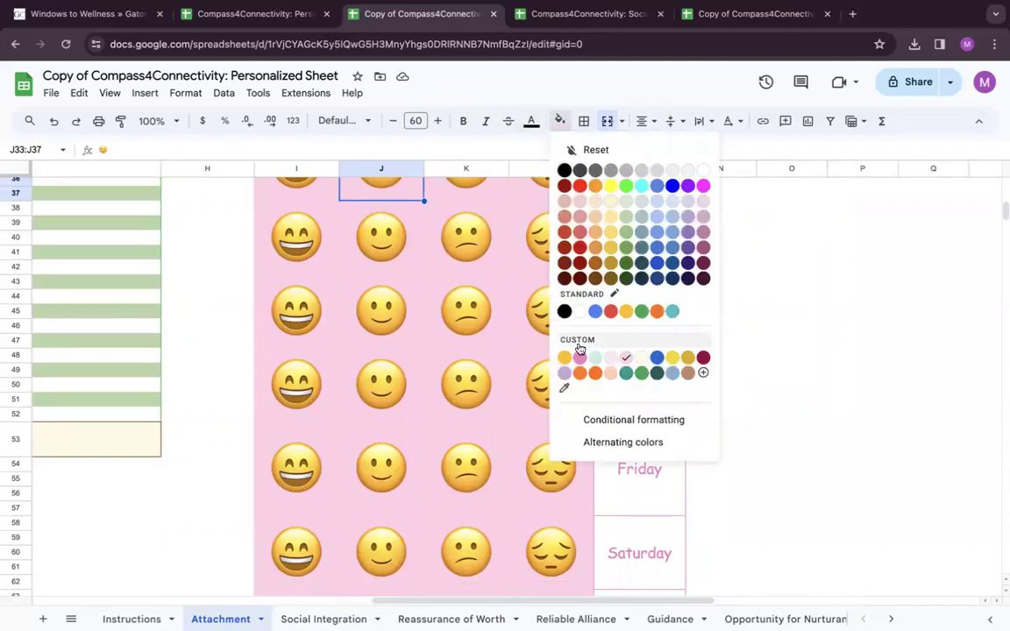
pyautogui.click(462, 221)
pyautogui.scroll(-1, 460, 356)
pyautogui.scroll(-5, 460, 356)
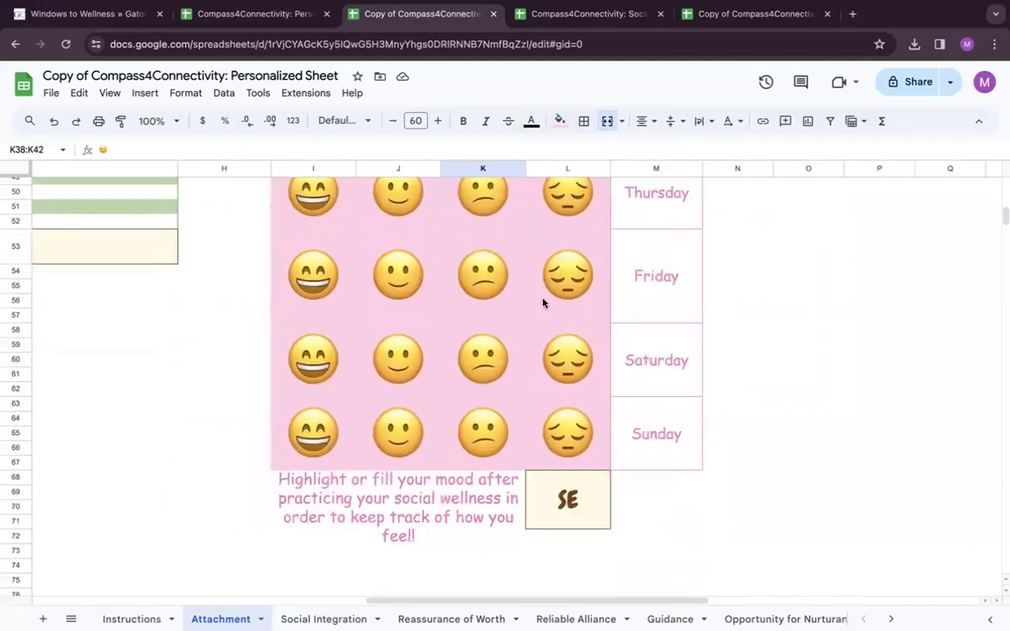
pyautogui.scroll(10, 505, 415)
pyautogui.hscroll(-4, 506, 415)
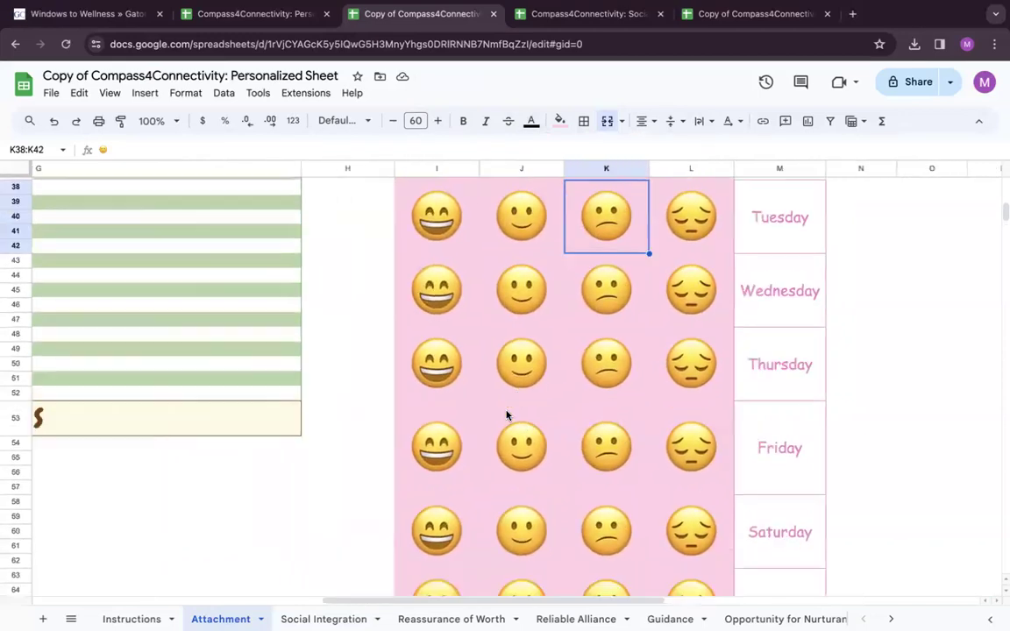
# Step: Try the sample text "ndiehfue" on the first line beneath the Navigator's Logbook journal prompt, and erase it
pyautogui.scroll(3, 506, 414)
pyautogui.hscroll(-3, 506, 414)
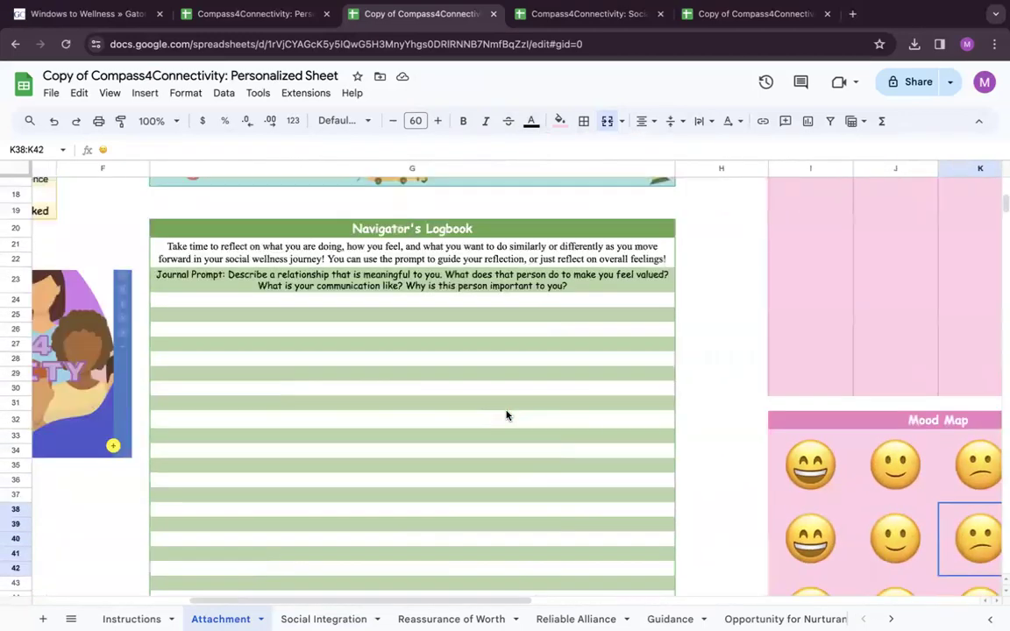
pyautogui.scroll(-1, 506, 414)
pyautogui.hscroll(-1, 505, 414)
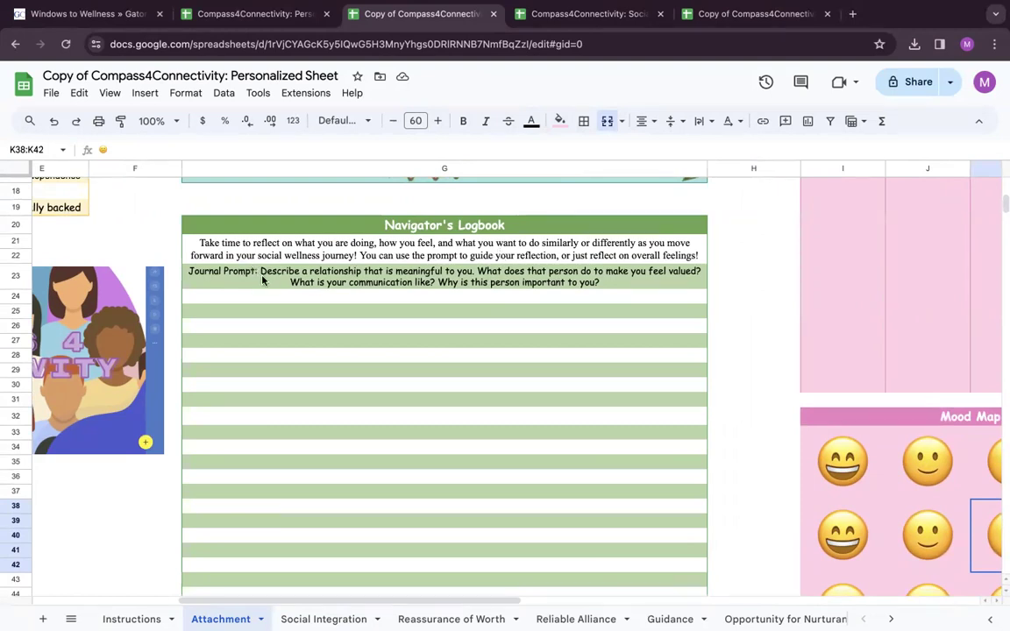
pyautogui.scroll(-1, 526, 305)
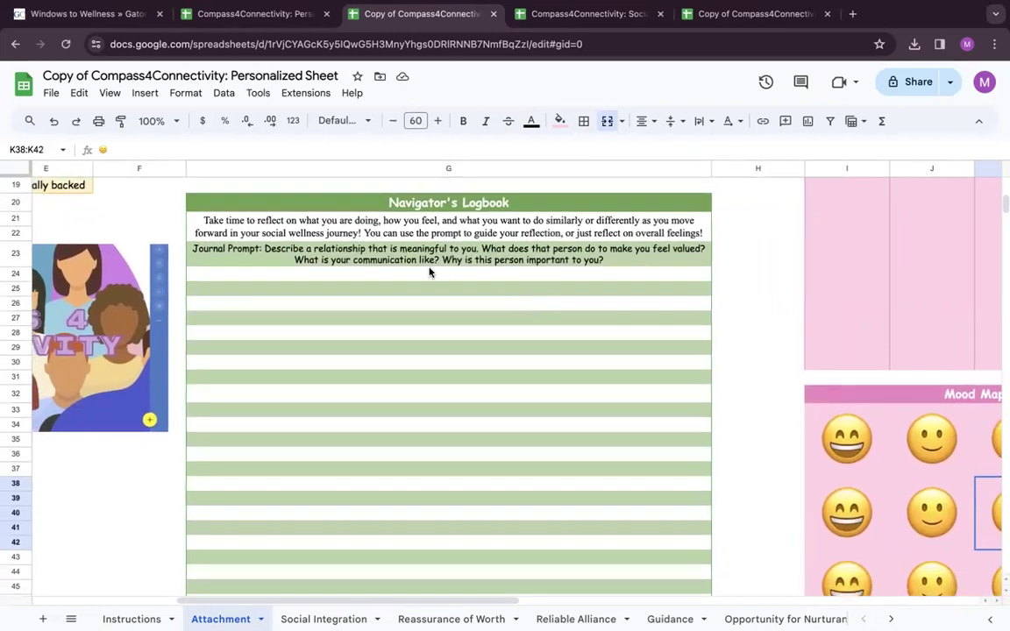
pyautogui.click(425, 274)
pyautogui.write('ndiehfue')
pyautogui.press('BackSpace')
pyautogui.press('BackSpace')
pyautogui.press('BackSpace')
pyautogui.press('BackSpace')
pyautogui.press('BackSpace')
pyautogui.press('BackSpace')
pyautogui.press('BackSpace')
pyautogui.press('BackSpace')
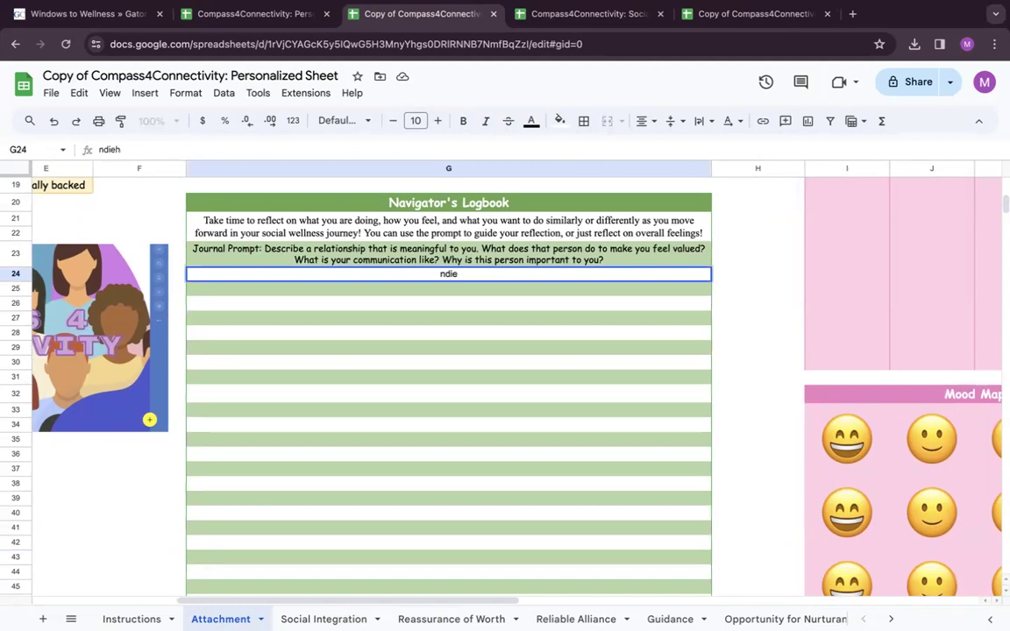
pyautogui.click(469, 318)
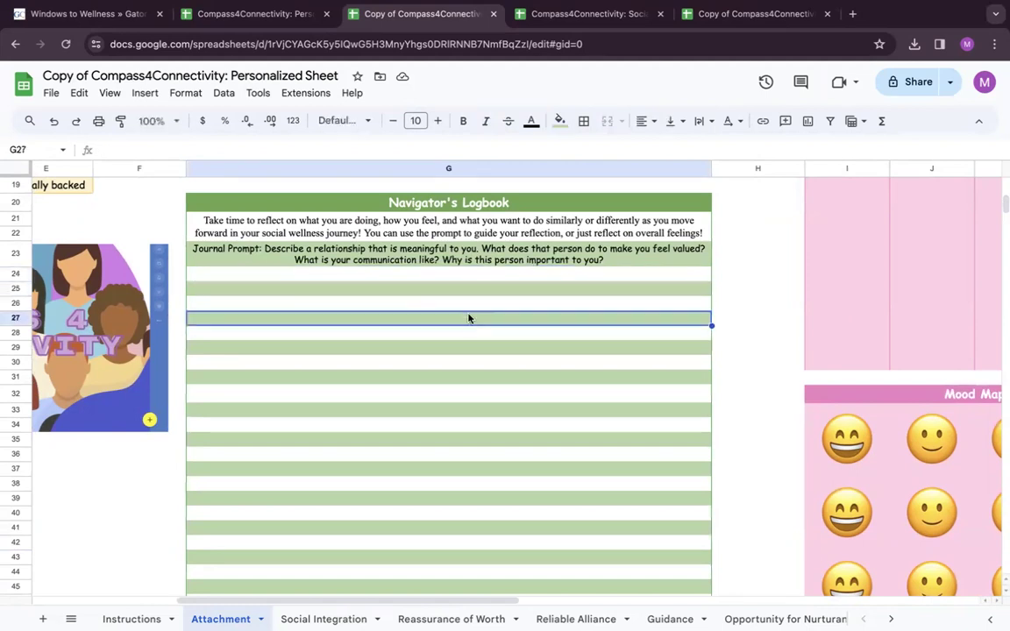
# Step: Select the Navigator's Logbook lines in G26:G41 and look at the available copy and paste options
pyautogui.scroll(1, 475, 427)
pyautogui.scroll(-5, 475, 427)
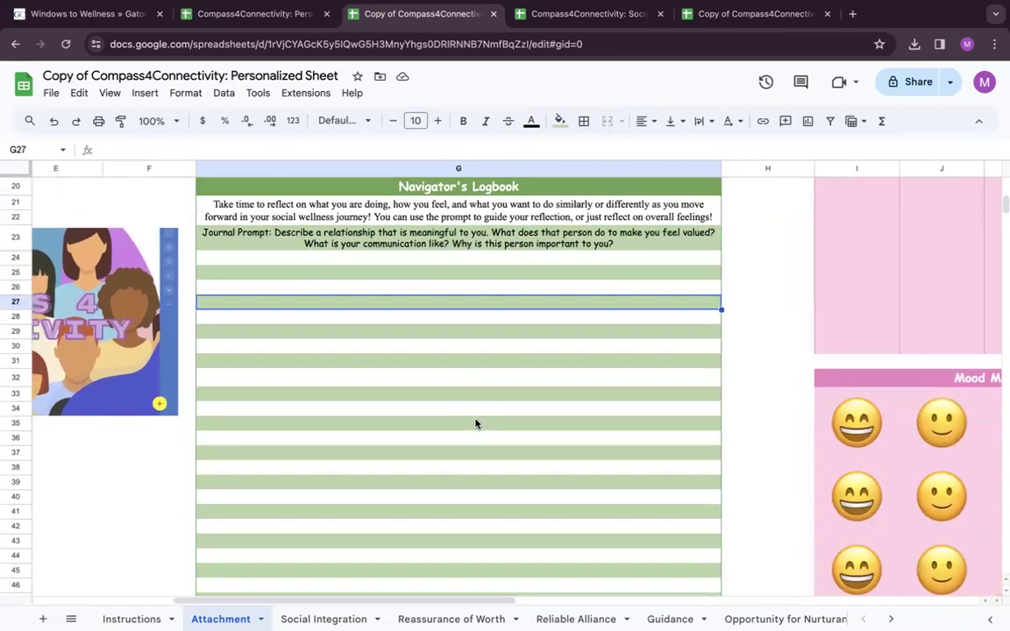
pyautogui.scroll(4, 474, 417)
pyautogui.scroll(1, 498, 254)
pyautogui.moveTo(498, 257); pyautogui.dragTo(505, 493)
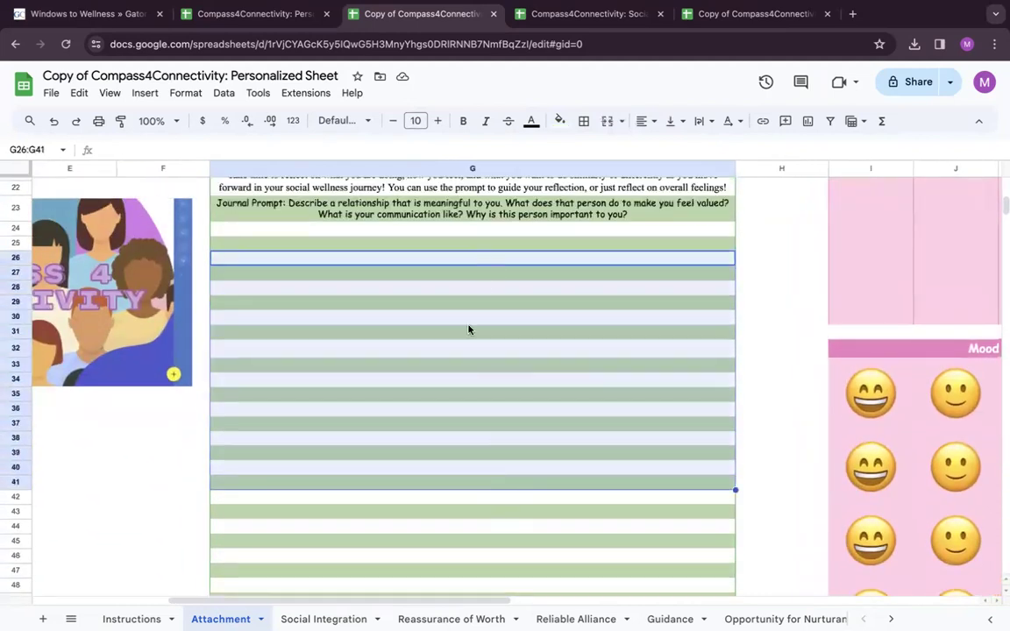
pyautogui.rightClick(450, 419)
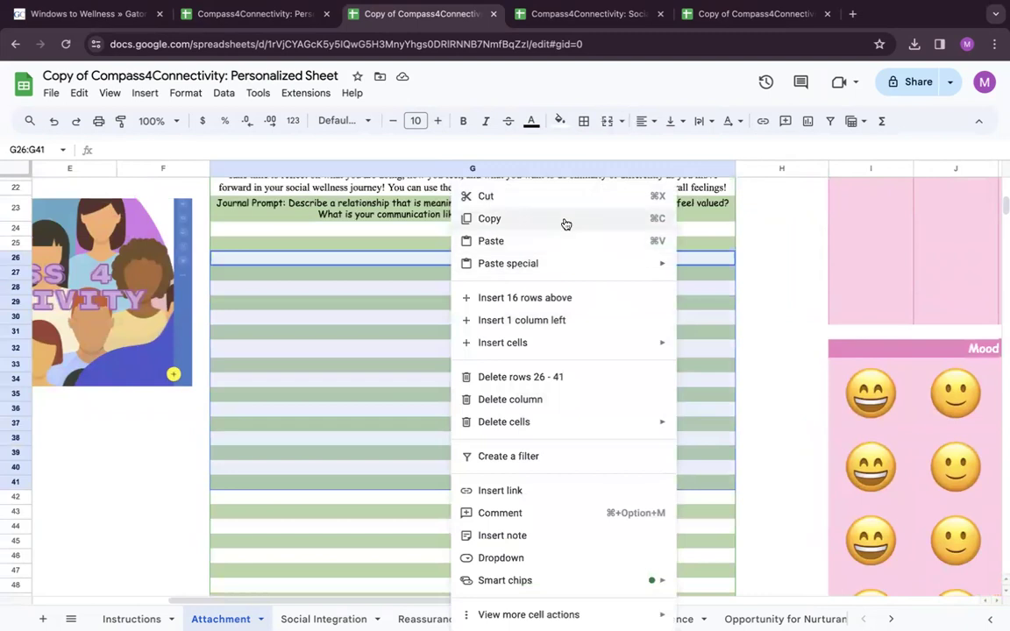
pyautogui.click(723, 300)
# Step: Select the blank cells G55:G67 below the logbook, try a sample text entry in G55, and discard it
pyautogui.scroll(-4, 724, 303)
pyautogui.scroll(-6, 723, 303)
pyautogui.moveTo(458, 232); pyautogui.dragTo(456, 416)
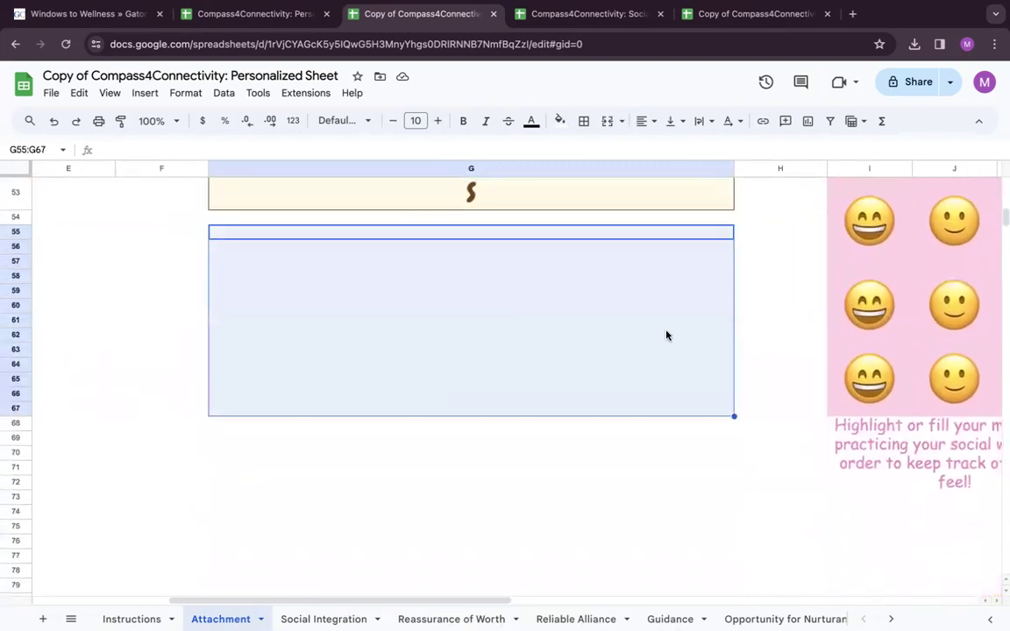
pyautogui.scroll(-5, 631, 354)
pyautogui.scroll(5, 631, 354)
pyautogui.scroll(2, 568, 352)
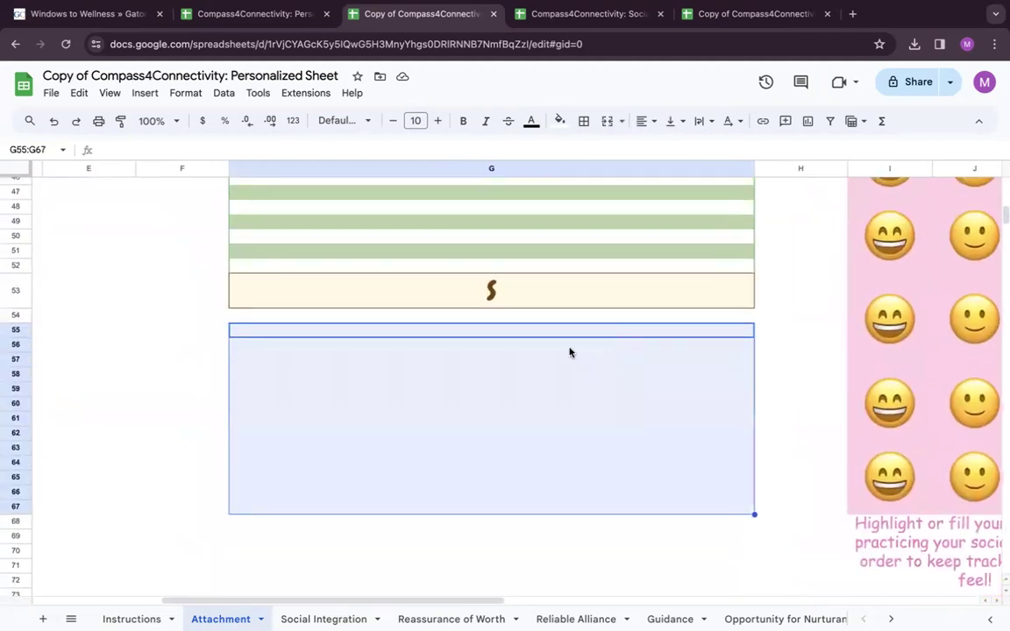
pyautogui.click(548, 331)
pyautogui.write('hffj')
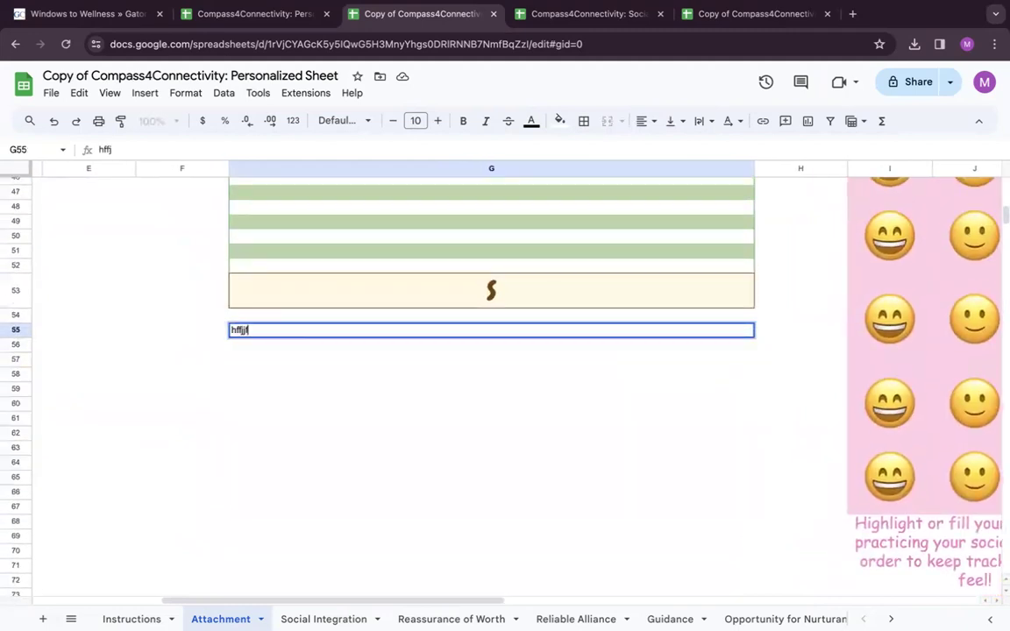
pyautogui.press('Escape')
pyautogui.moveTo(551, 318); pyautogui.dragTo(521, 338)
# Step: Preview the Padlet heading's link and look back over the Compass Checkpoint's four attachment styles
pyautogui.scroll(5, 392, 302)
pyautogui.hscroll(-3, 392, 303)
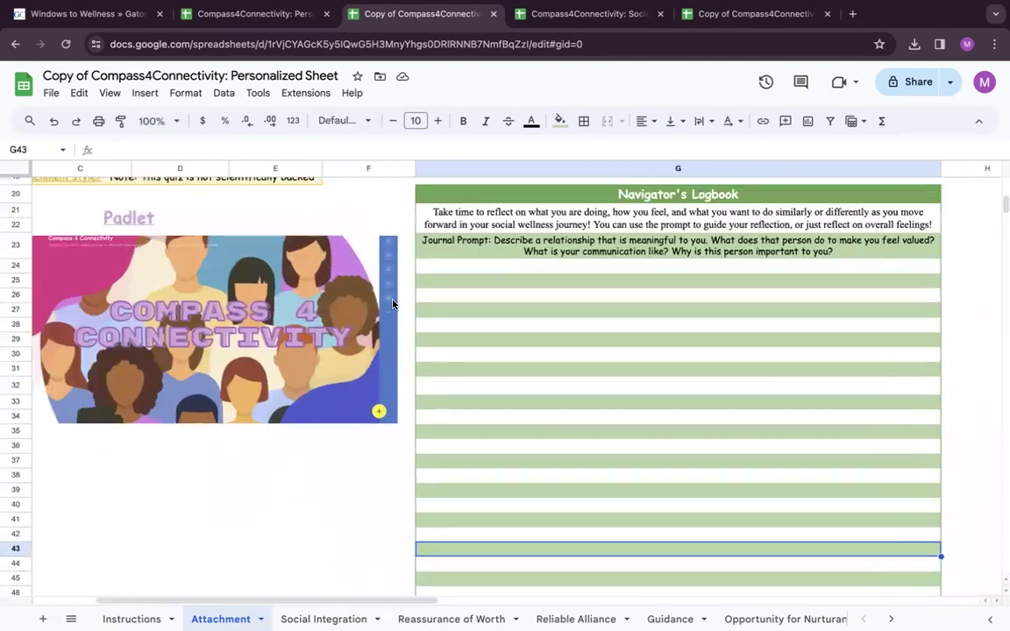
pyautogui.hscroll(-1, 253, 234)
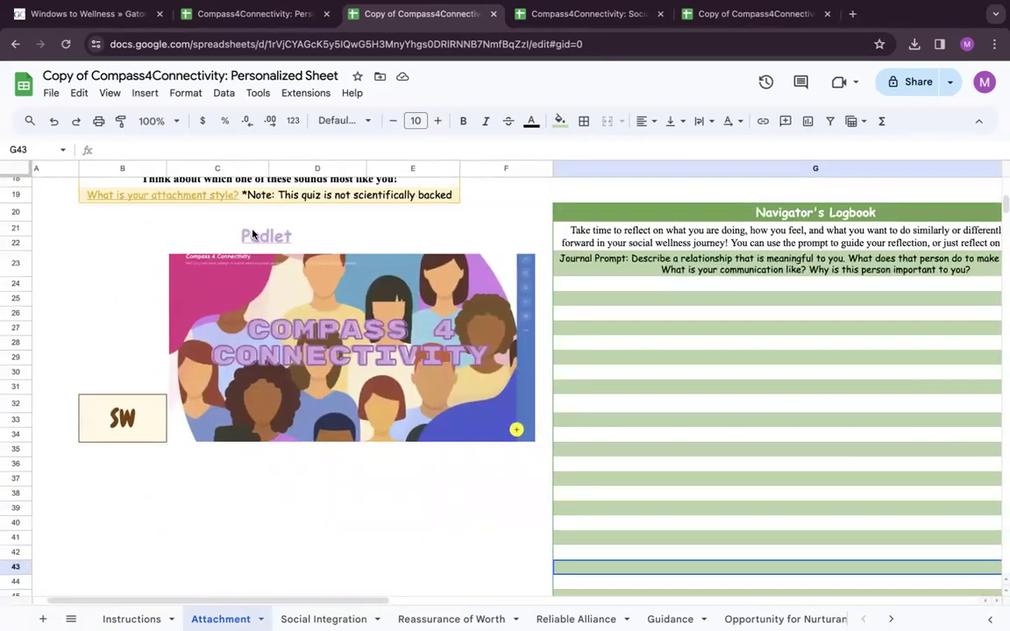
pyautogui.moveTo(267, 238)
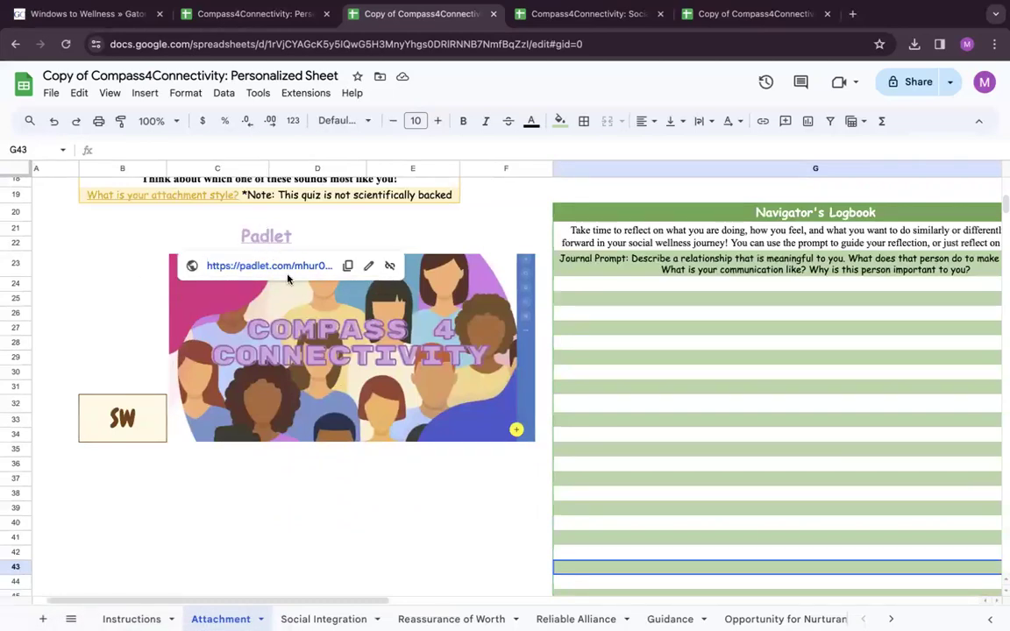
pyautogui.click(467, 479)
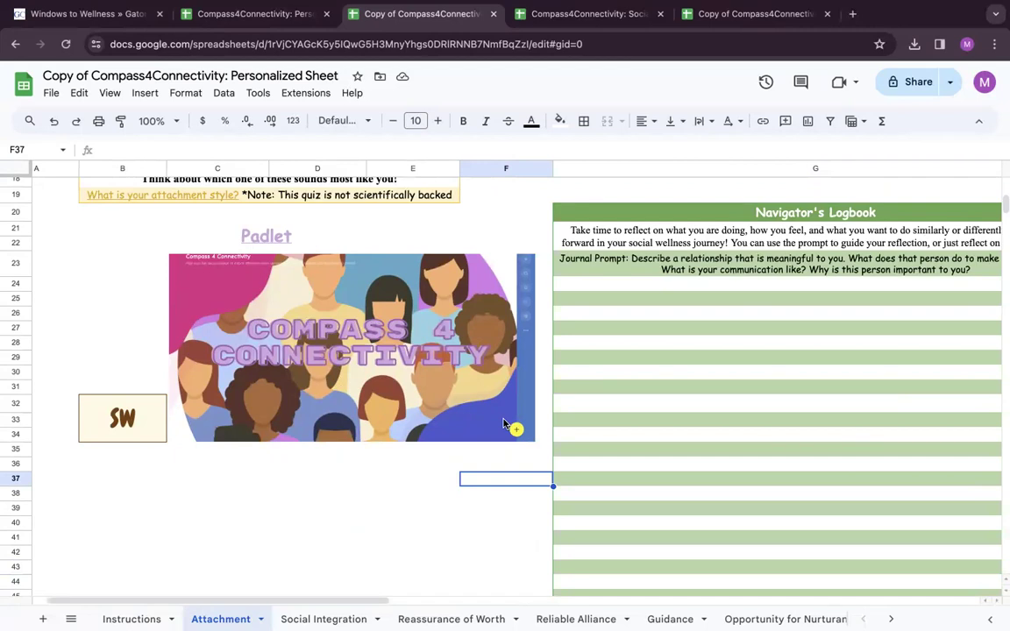
pyautogui.scroll(5, 504, 424)
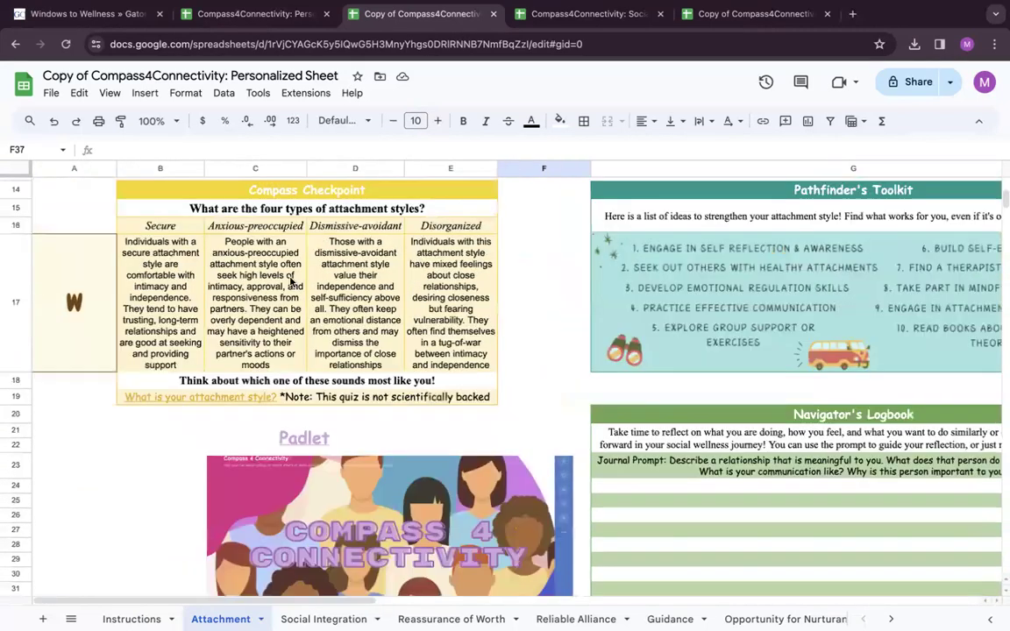
pyautogui.scroll(1, 404, 229)
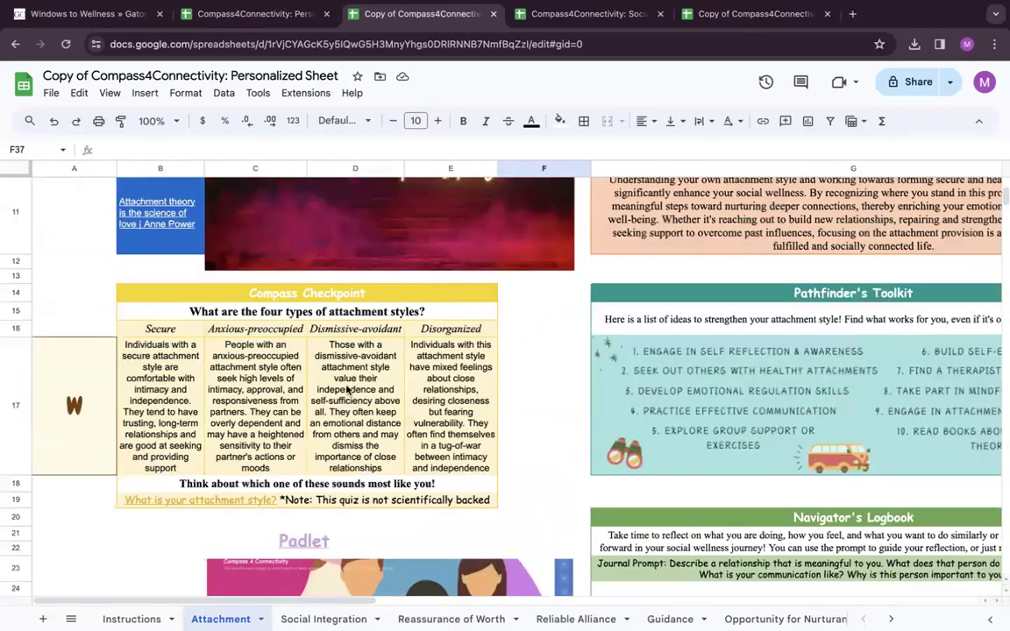